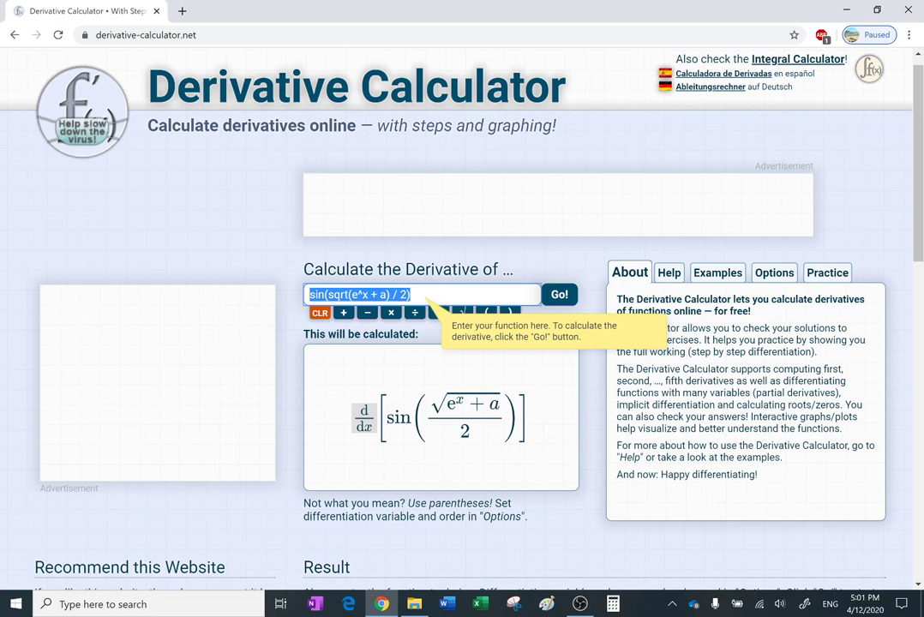
- Calculate the derivative of sin(sqrt(e^x + a) / 2) with respect to x and view the result
{"action": "key", "text": "Return"}
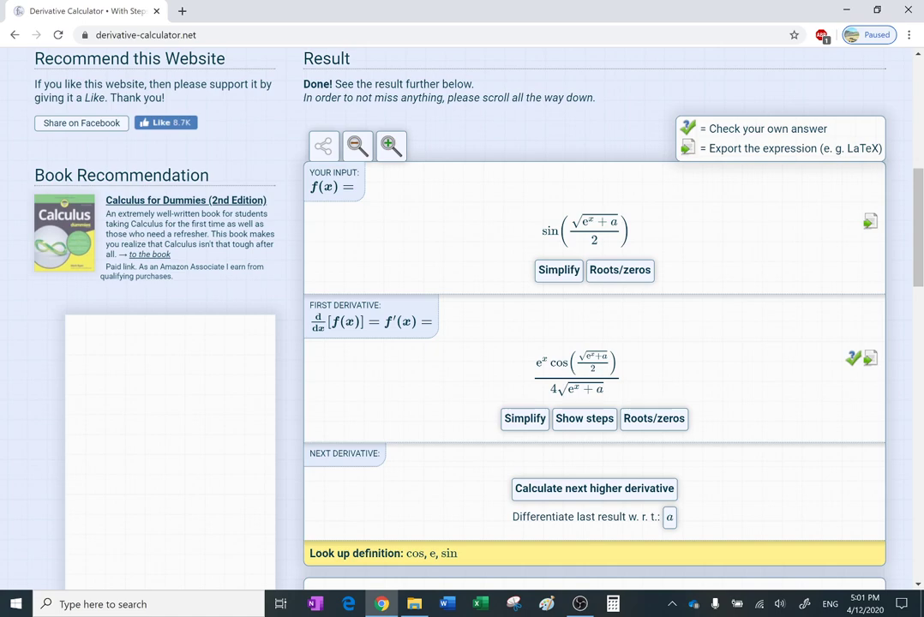
{"action": "scroll", "coordinate": [555, 295], "scroll_direction": "up", "scroll_amount": 2}
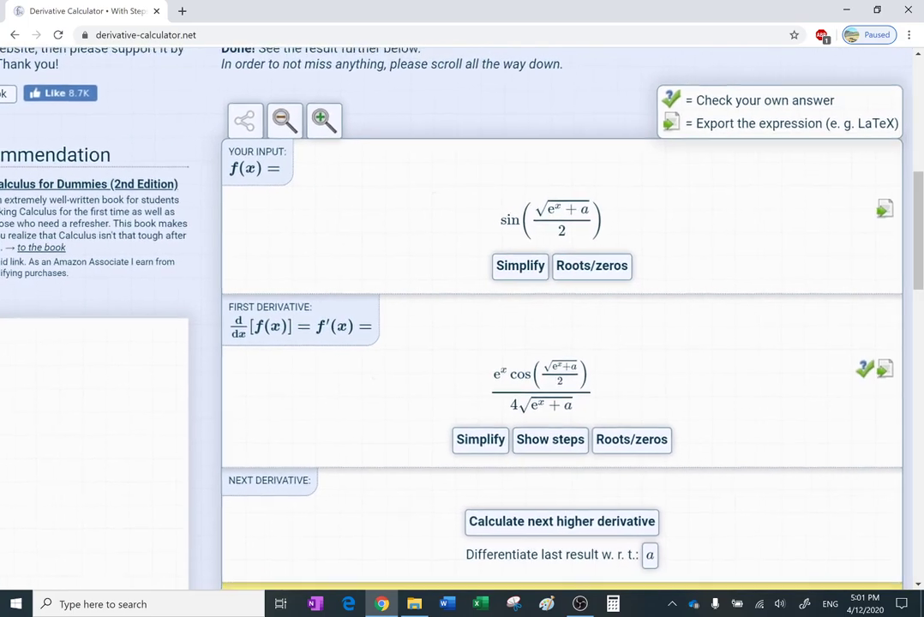
{"action": "scroll", "coordinate": [446, 300], "scroll_direction": "up", "scroll_amount": 2}
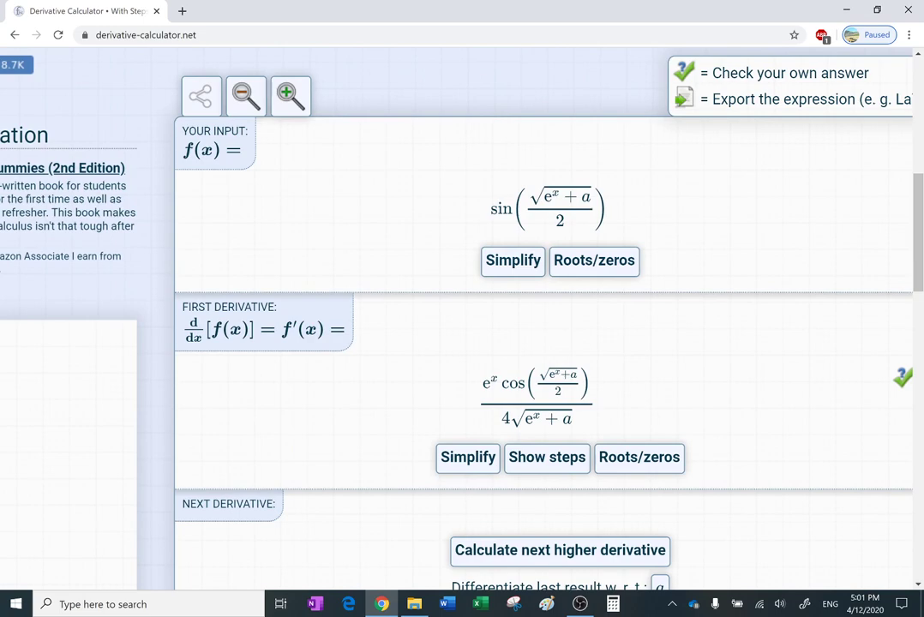
{"action": "scroll", "coordinate": [464, 326], "scroll_direction": "down", "scroll_amount": 2}
{"action": "scroll", "coordinate": [463, 326], "scroll_direction": "up", "scroll_amount": 1}
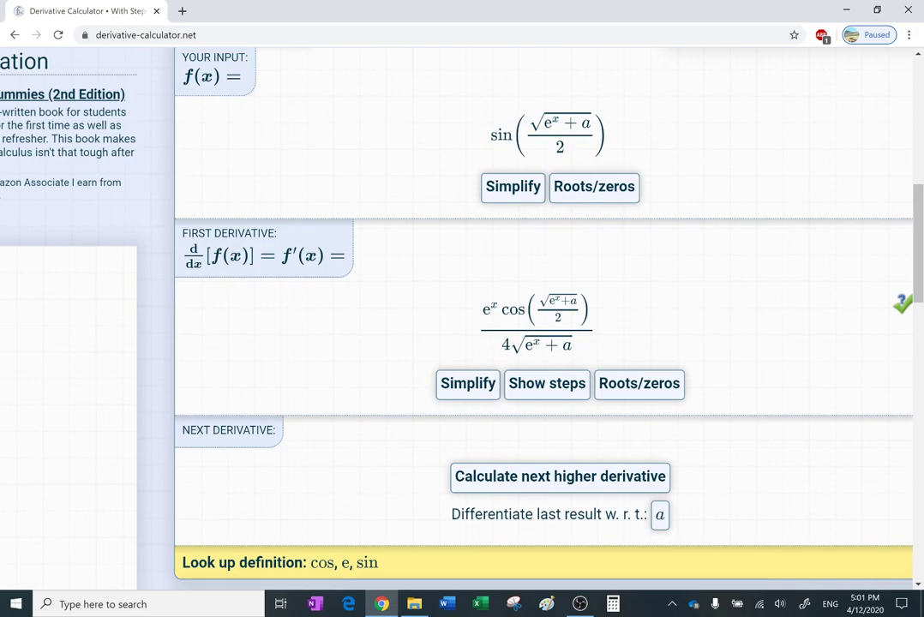
- Examine the interactive graph of f(x) and f'(x) over a wider range, including the oscillating part
{"action": "scroll", "coordinate": [469, 576], "scroll_direction": "down", "scroll_amount": 5}
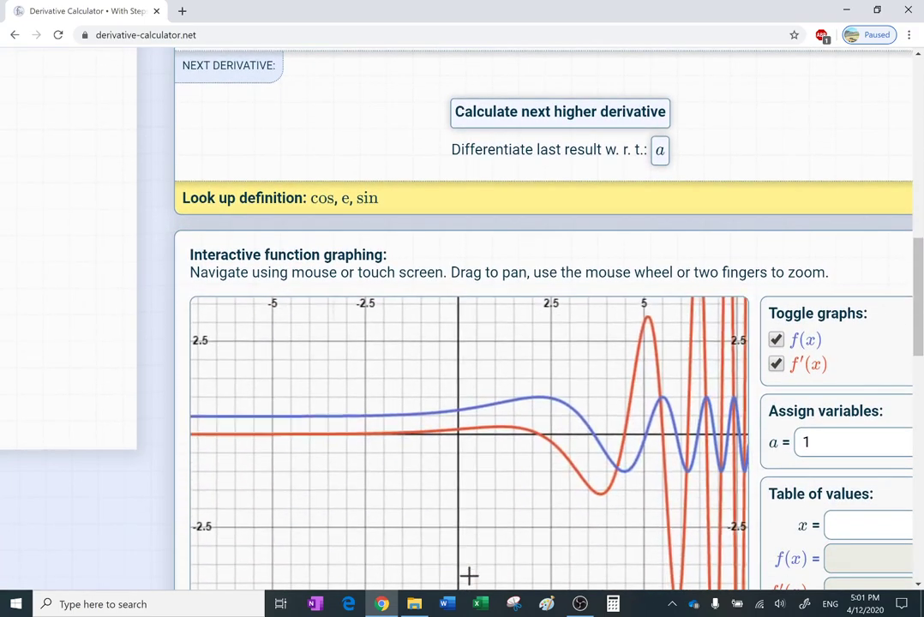
{"action": "left_click_drag", "start_coordinate": [469, 429], "coordinate": [459, 512]}
{"action": "scroll", "coordinate": [469, 257], "scroll_direction": "down", "scroll_amount": 1}
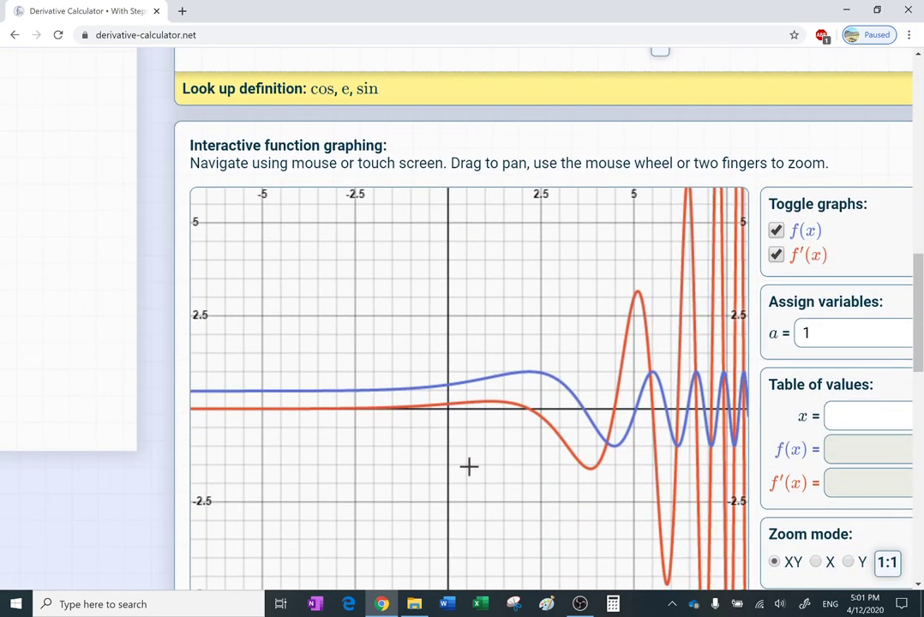
{"action": "scroll", "coordinate": [469, 466], "scroll_direction": "down", "scroll_amount": 3}
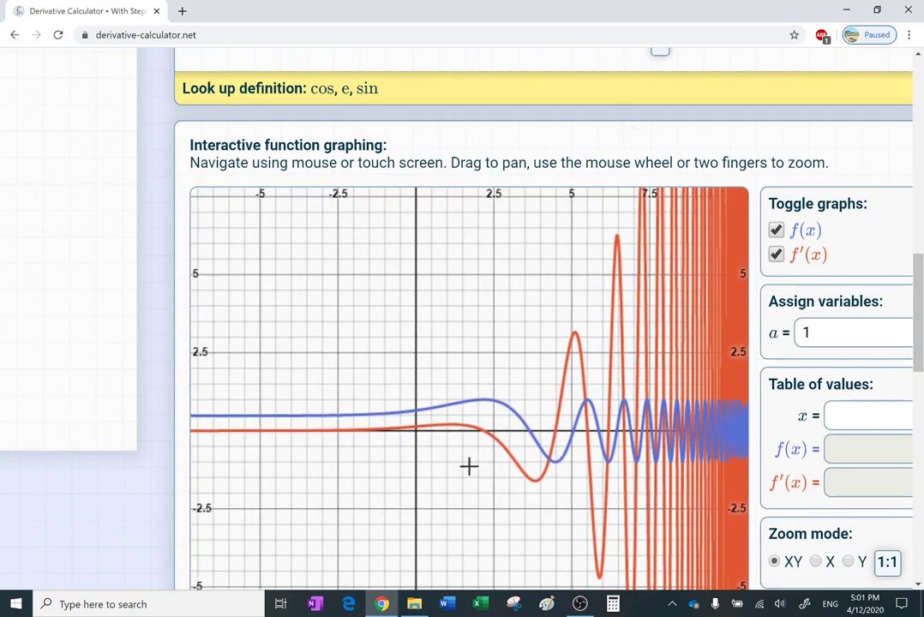
{"action": "scroll", "coordinate": [469, 465], "scroll_direction": "right", "scroll_amount": 1}
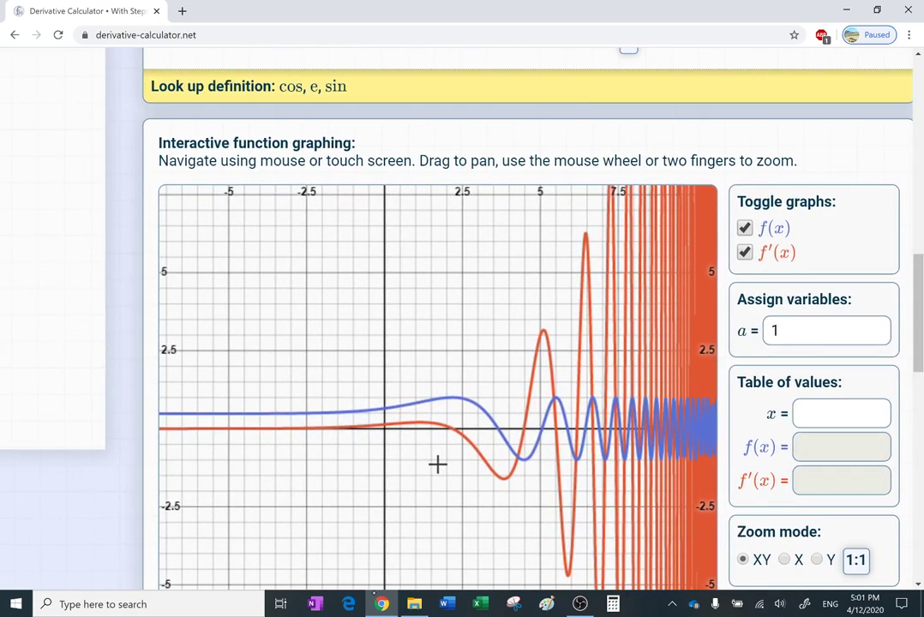
{"action": "left_click_drag", "start_coordinate": [440, 467], "coordinate": [438, 465]}
{"action": "scroll", "coordinate": [437, 464], "scroll_direction": "down", "scroll_amount": 4}
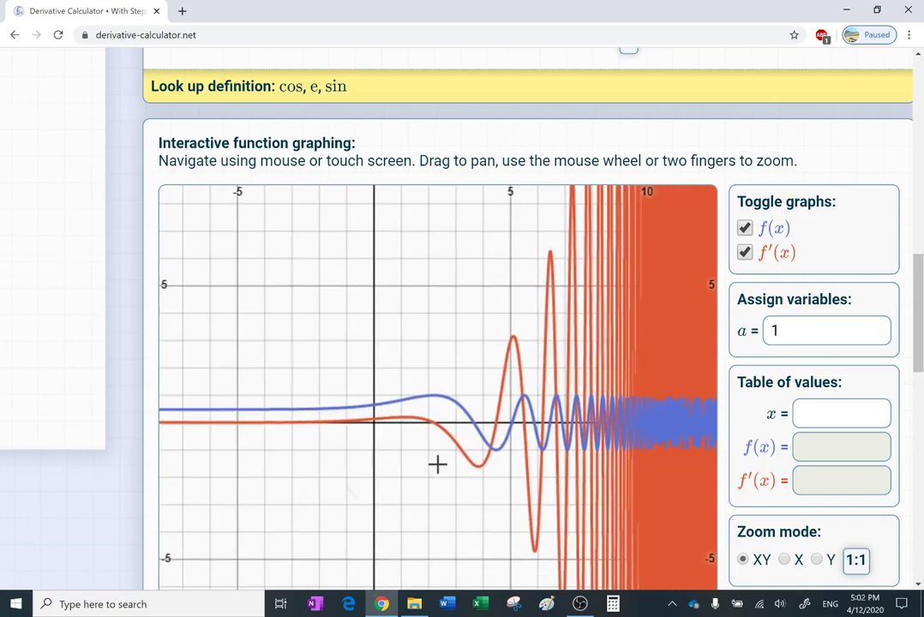
{"action": "scroll", "coordinate": [438, 464], "scroll_direction": "up", "scroll_amount": 2}
{"action": "scroll", "coordinate": [437, 464], "scroll_direction": "down", "scroll_amount": 4}
{"action": "scroll", "coordinate": [438, 464], "scroll_direction": "up", "scroll_amount": 3}
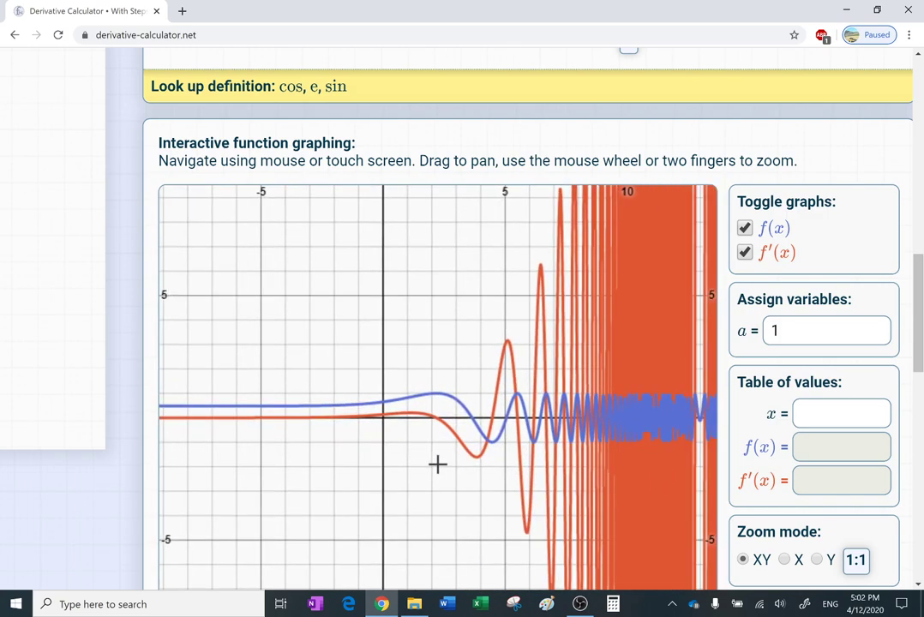
- Display the calculation steps for the first derivative
{"action": "scroll", "coordinate": [437, 464], "scroll_direction": "up", "scroll_amount": 5}
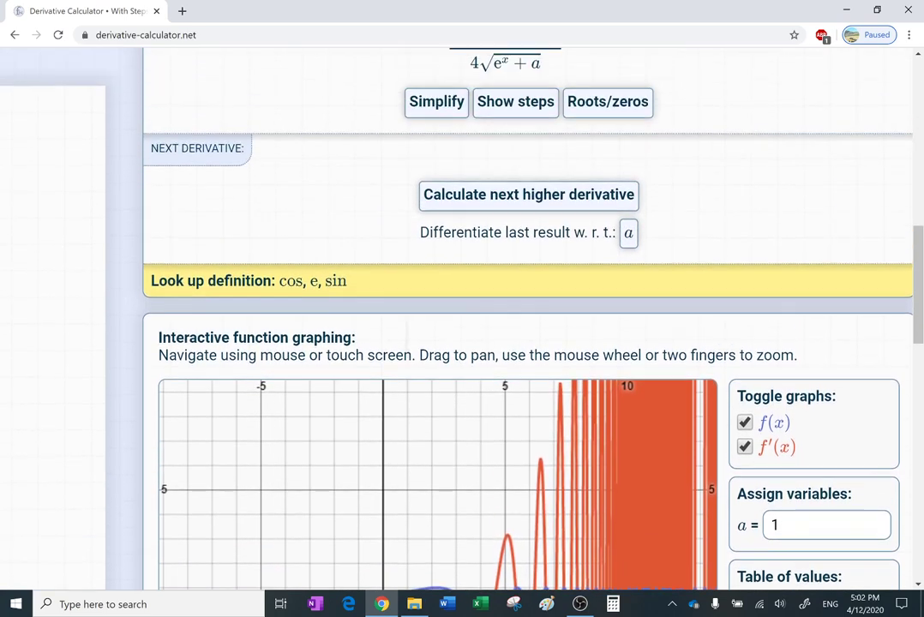
{"action": "scroll", "coordinate": [438, 464], "scroll_direction": "up", "scroll_amount": 2}
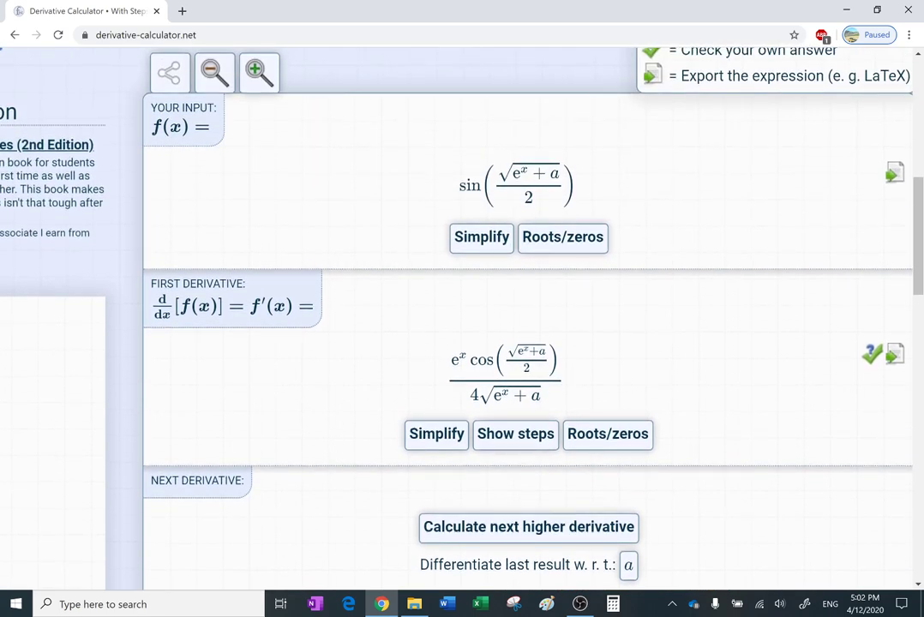
{"action": "scroll", "coordinate": [463, 317], "scroll_direction": "down", "scroll_amount": 1}
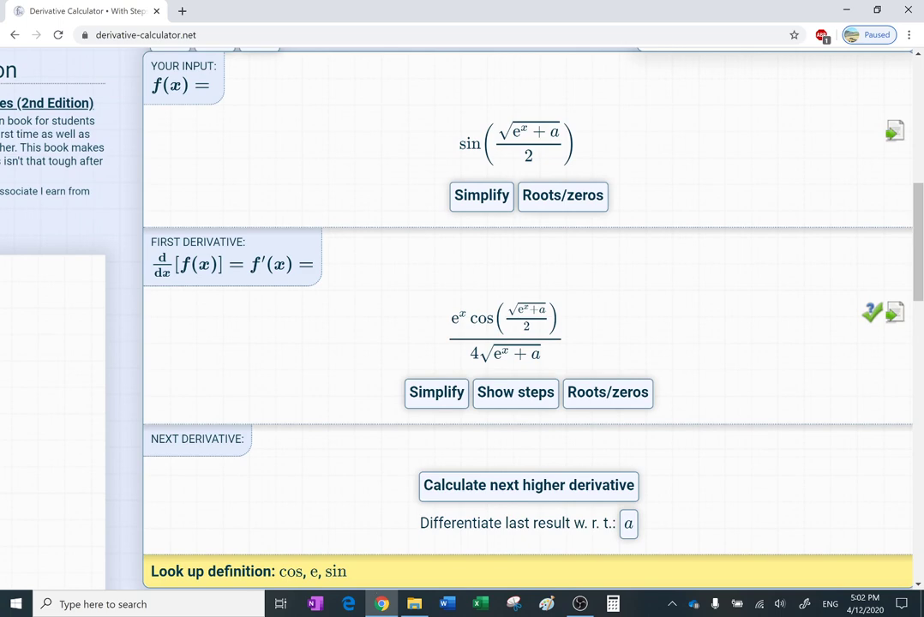
{"action": "left_click", "coordinate": [516, 392]}
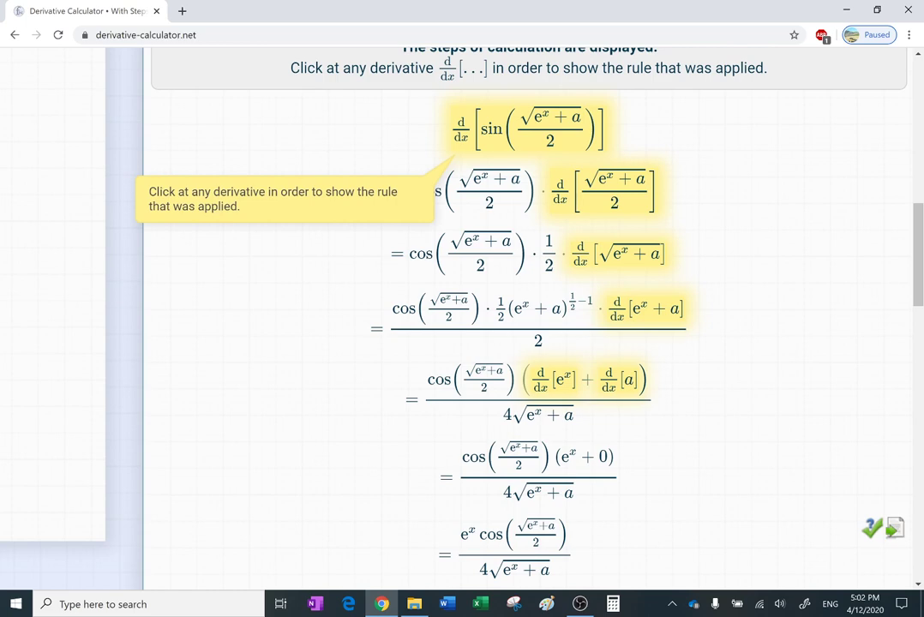
- Look up the rules applied to the derivatives of sqrt(e^x + a)/2 and e^x in the calculation steps
{"action": "left_click", "coordinate": [603, 191]}
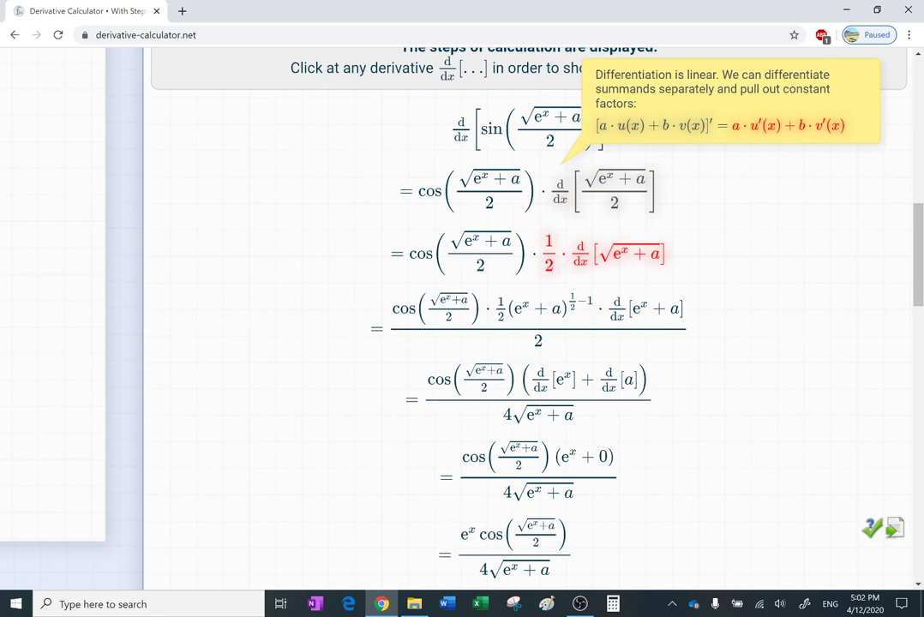
{"action": "left_click", "coordinate": [631, 254]}
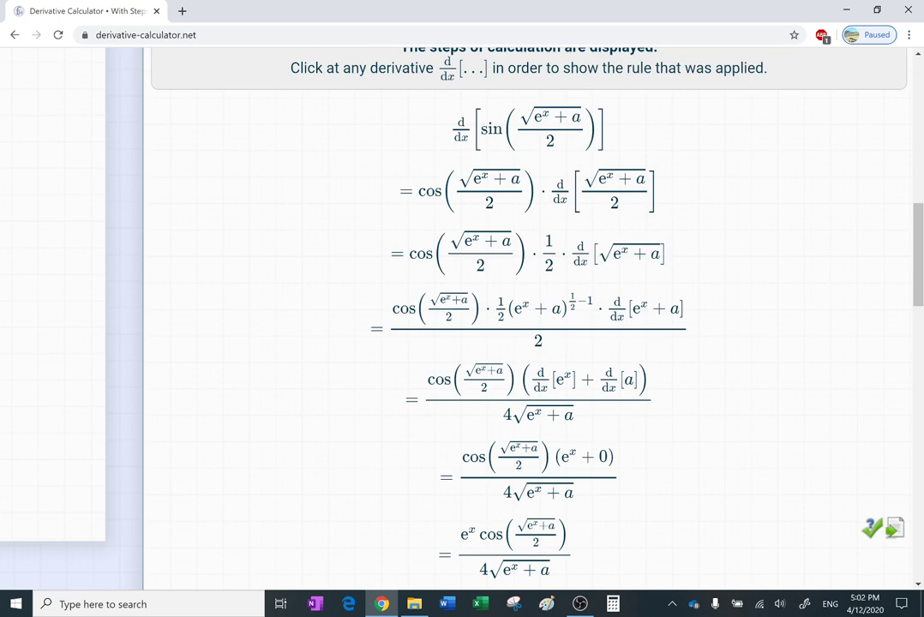
{"action": "left_click", "coordinate": [542, 380]}
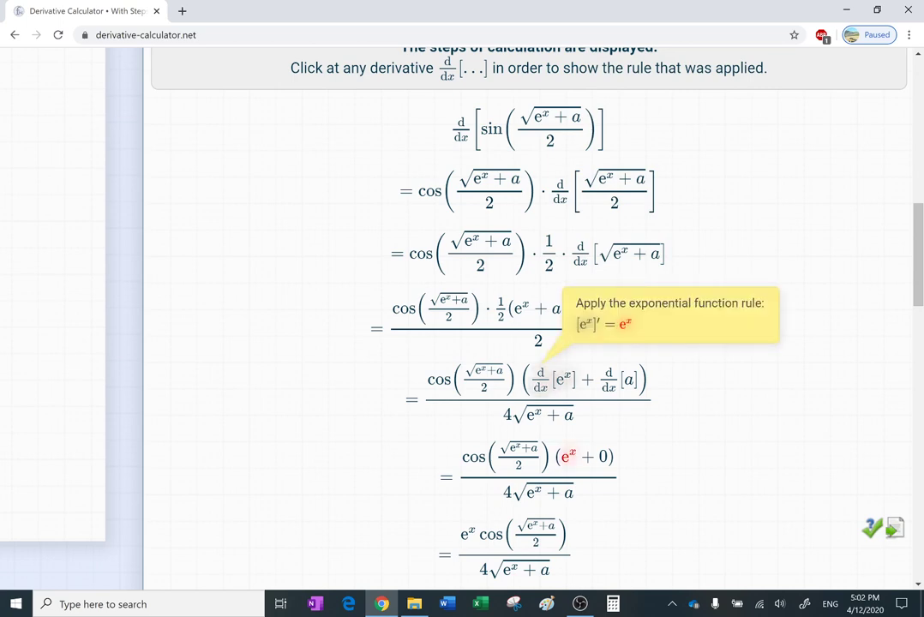
{"action": "scroll", "coordinate": [529, 318], "scroll_direction": "down", "scroll_amount": 1}
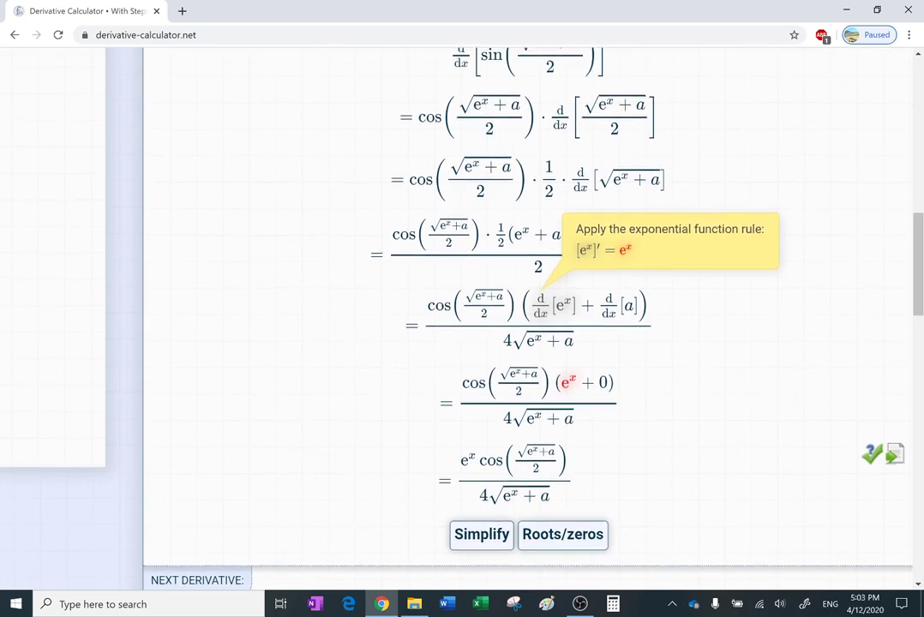
{"action": "scroll", "coordinate": [528, 317], "scroll_direction": "up", "scroll_amount": 1}
- Look up the rule applied to the derivative of sqrt(e^x + a) and read through the remaining calculation steps
{"action": "left_click", "coordinate": [582, 274]}
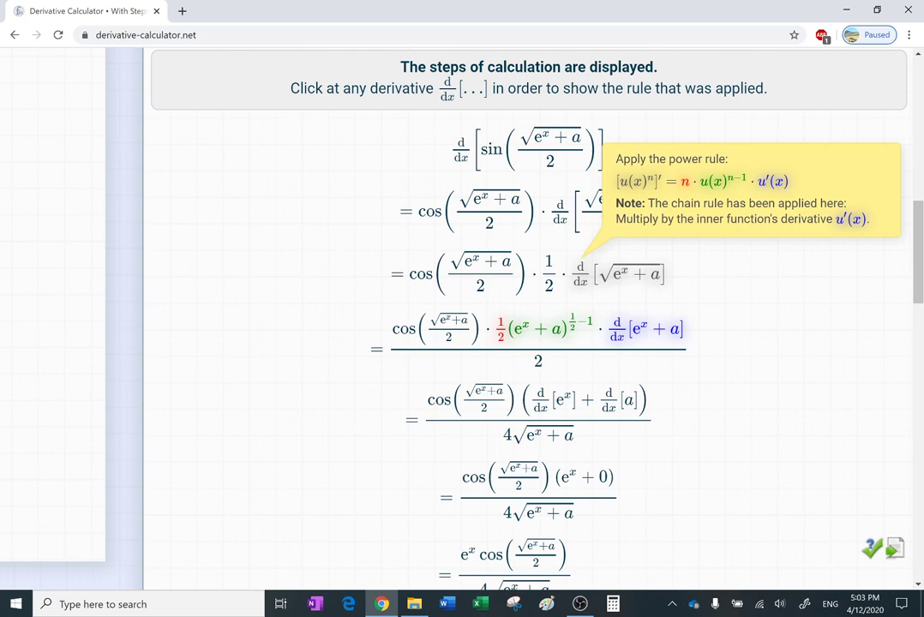
{"action": "scroll", "coordinate": [353, 382], "scroll_direction": "down", "scroll_amount": 1}
{"action": "scroll", "coordinate": [353, 382], "scroll_direction": "up", "scroll_amount": 1}
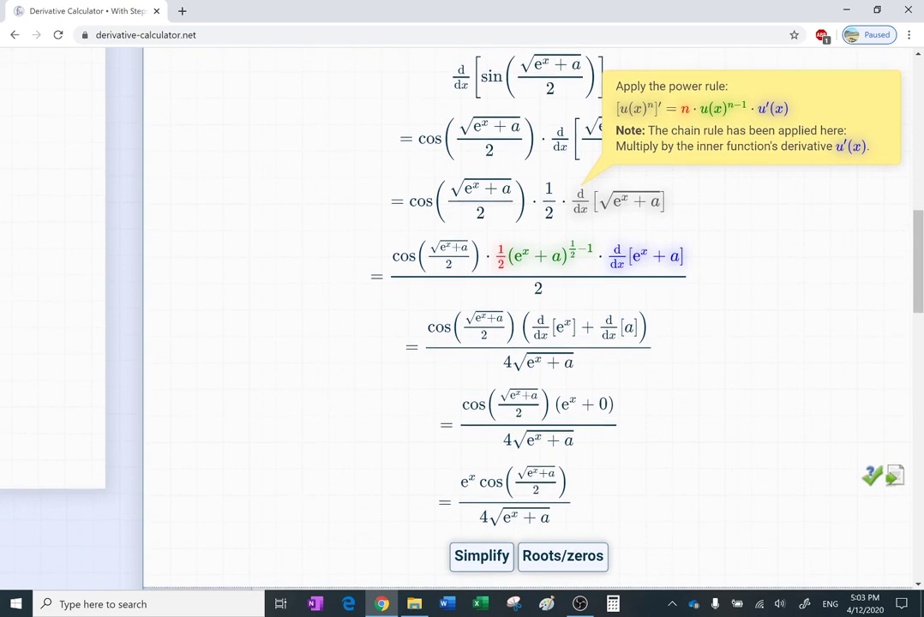
{"action": "scroll", "coordinate": [463, 317], "scroll_direction": "down", "scroll_amount": 1}
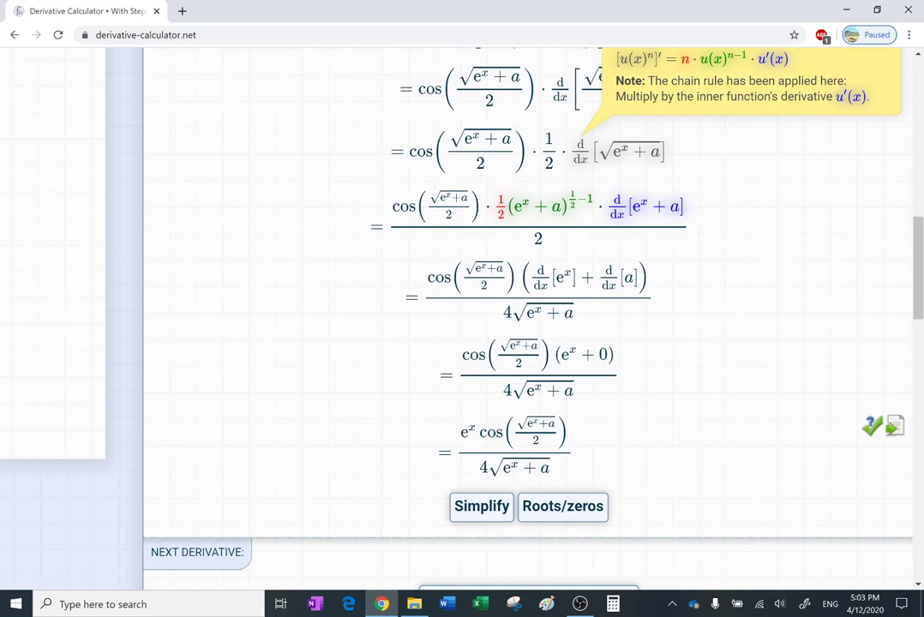
{"action": "scroll", "coordinate": [463, 317], "scroll_direction": "up", "scroll_amount": 2}
{"action": "scroll", "coordinate": [463, 318], "scroll_direction": "down", "scroll_amount": 1}
{"action": "scroll", "coordinate": [463, 317], "scroll_direction": "down", "scroll_amount": 1}
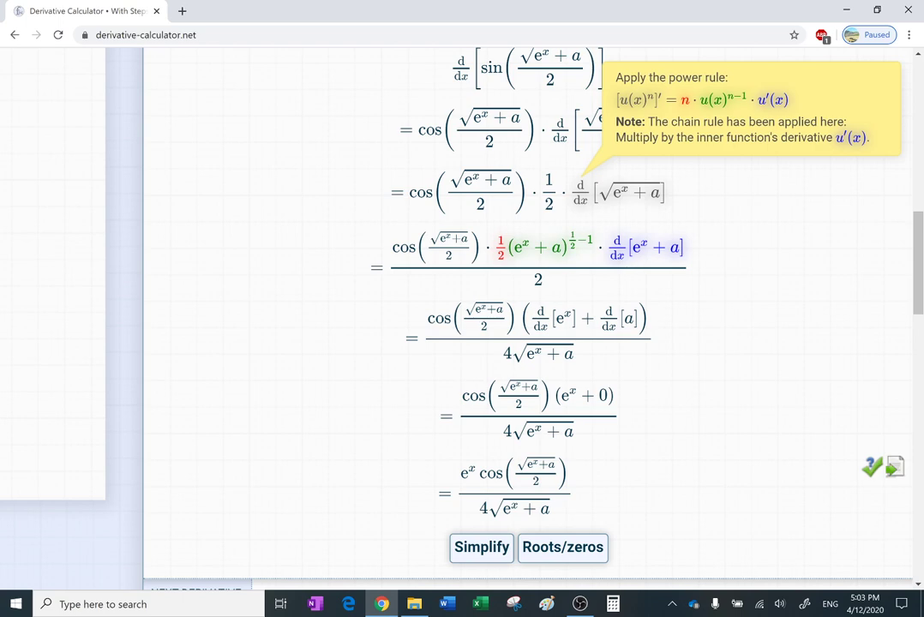
- Find the roots/zeros of the input function and of its first derivative
{"action": "scroll", "coordinate": [463, 318], "scroll_direction": "up", "scroll_amount": 5}
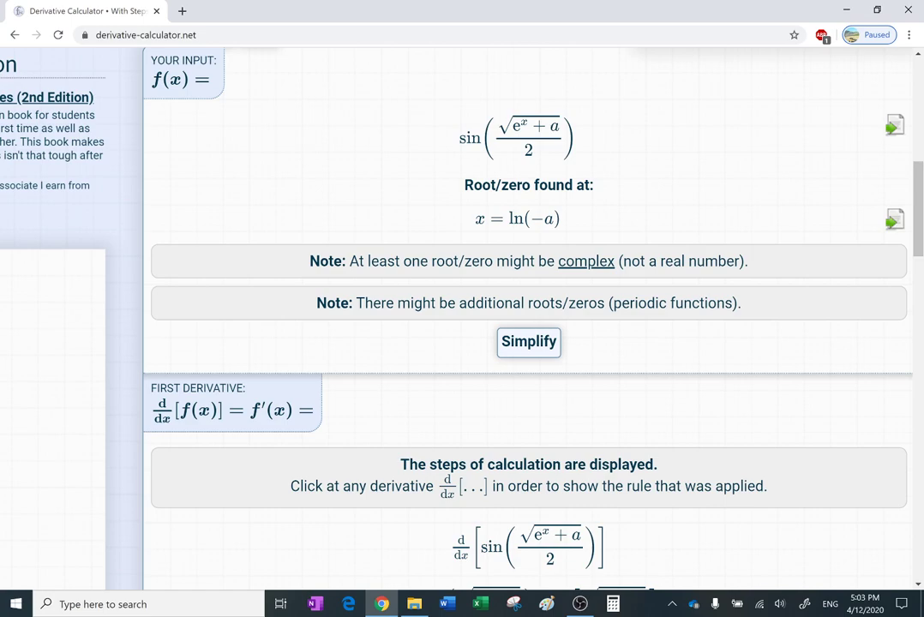
{"action": "scroll", "coordinate": [468, 163], "scroll_direction": "up", "scroll_amount": 3}
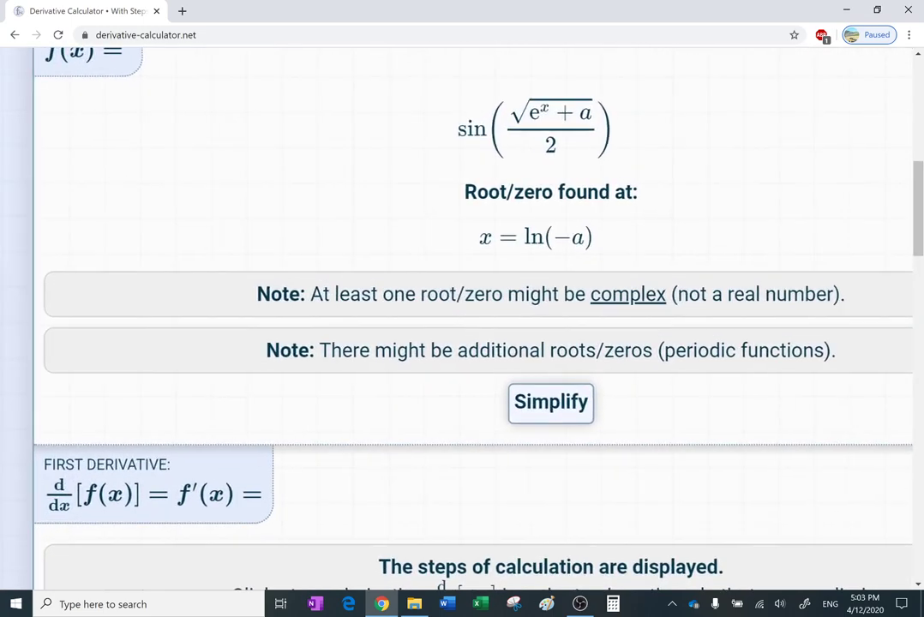
{"action": "scroll", "coordinate": [467, 163], "scroll_direction": "down", "scroll_amount": 1}
{"action": "scroll", "coordinate": [497, 317], "scroll_direction": "down", "scroll_amount": 5}
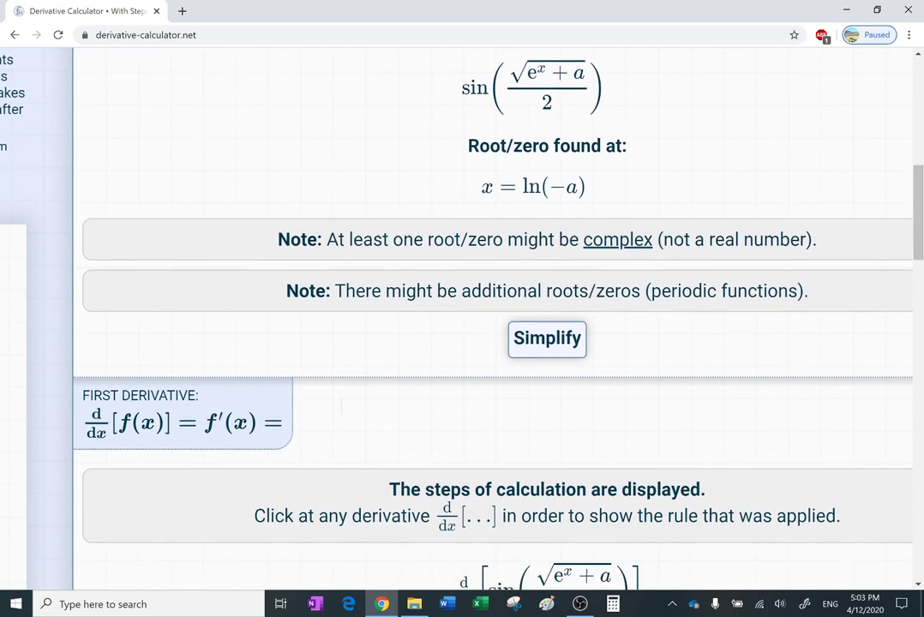
{"action": "scroll", "coordinate": [497, 317], "scroll_direction": "down", "scroll_amount": 4}
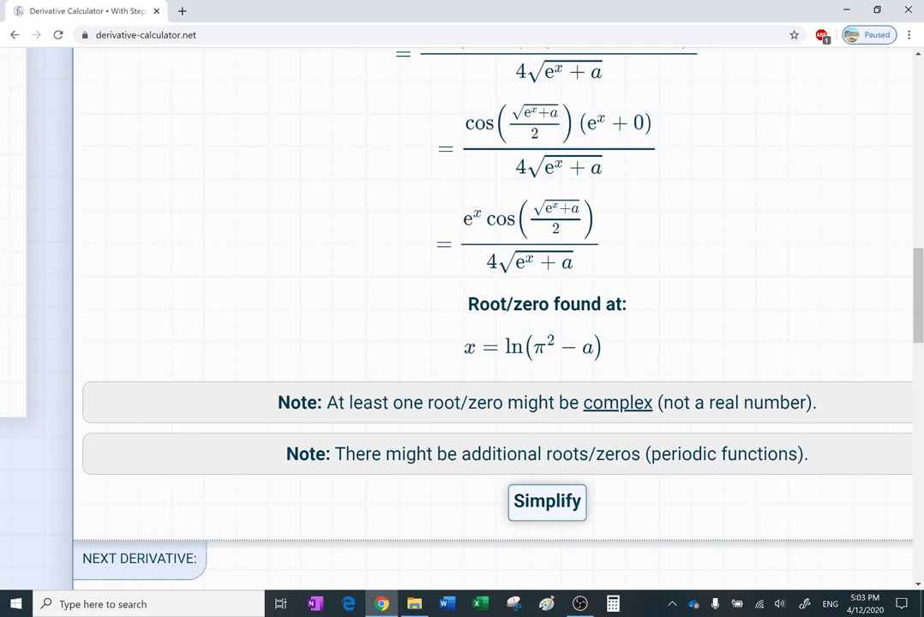
{"action": "scroll", "coordinate": [497, 317], "scroll_direction": "down", "scroll_amount": 1}
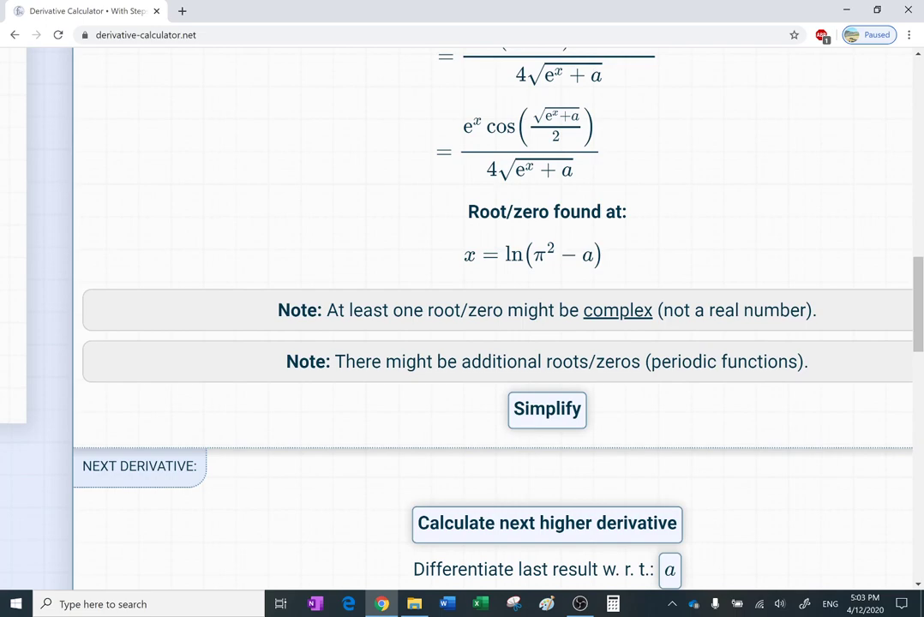
- Calculate the next higher derivative of the function
{"action": "scroll", "coordinate": [497, 317], "scroll_direction": "down", "scroll_amount": 1}
{"action": "key", "text": "ctrl+minus"}
{"action": "key", "text": "ctrl+minus"}
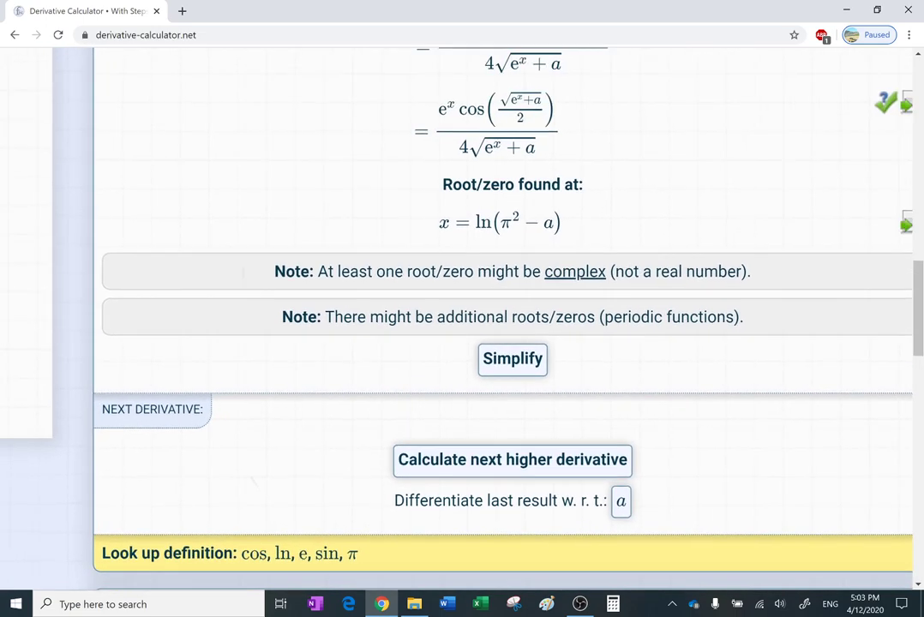
{"action": "scroll", "coordinate": [503, 268], "scroll_direction": "down", "scroll_amount": 1}
{"action": "scroll", "coordinate": [503, 267], "scroll_direction": "up", "scroll_amount": 1}
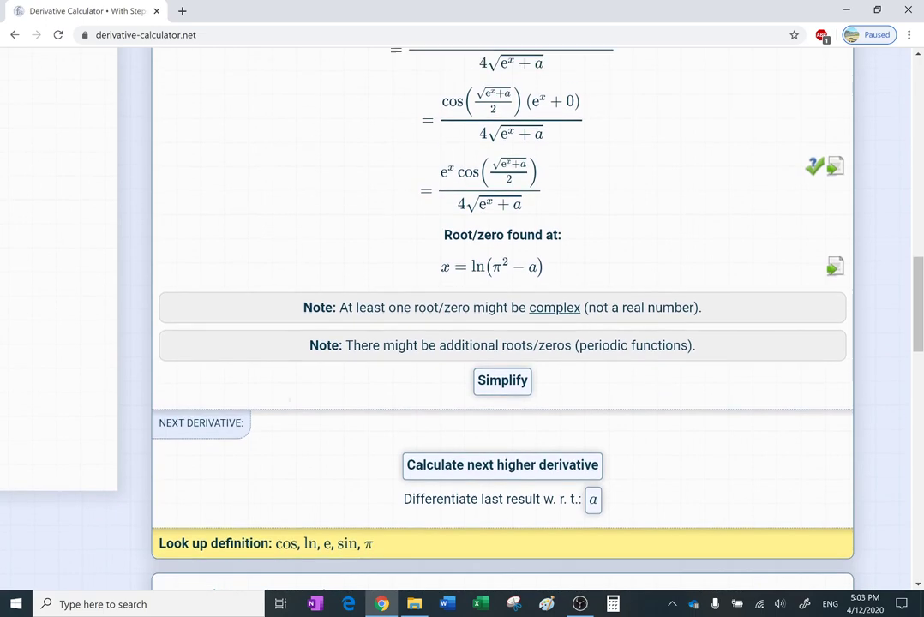
{"action": "scroll", "coordinate": [503, 268], "scroll_direction": "down", "scroll_amount": 1}
{"action": "key", "text": "ctrl+plus"}
{"action": "key", "text": "ctrl+plus"}
{"action": "key", "text": "ctrl+plus"}
{"action": "key", "text": "ctrl+plus"}
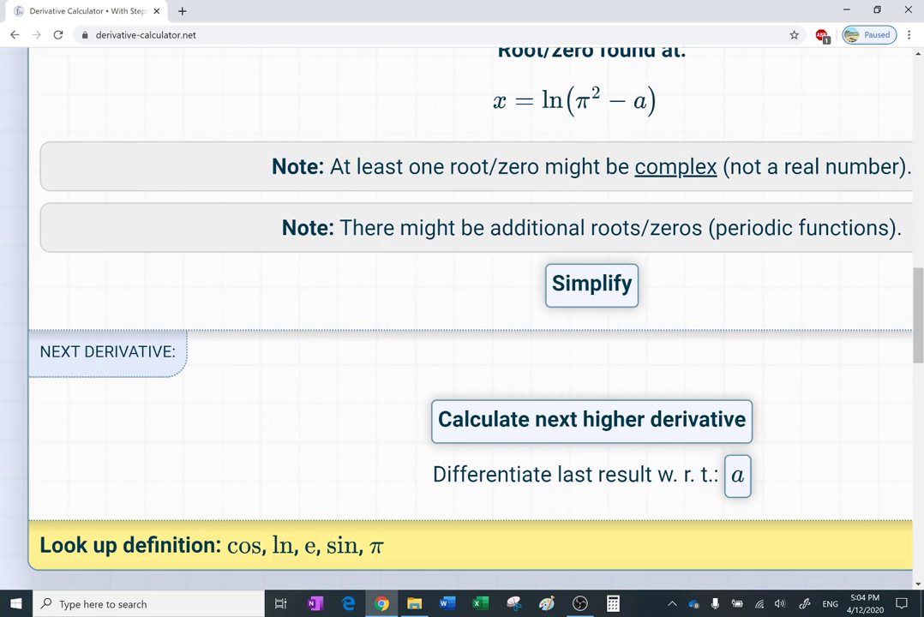
{"action": "left_click", "coordinate": [592, 421]}
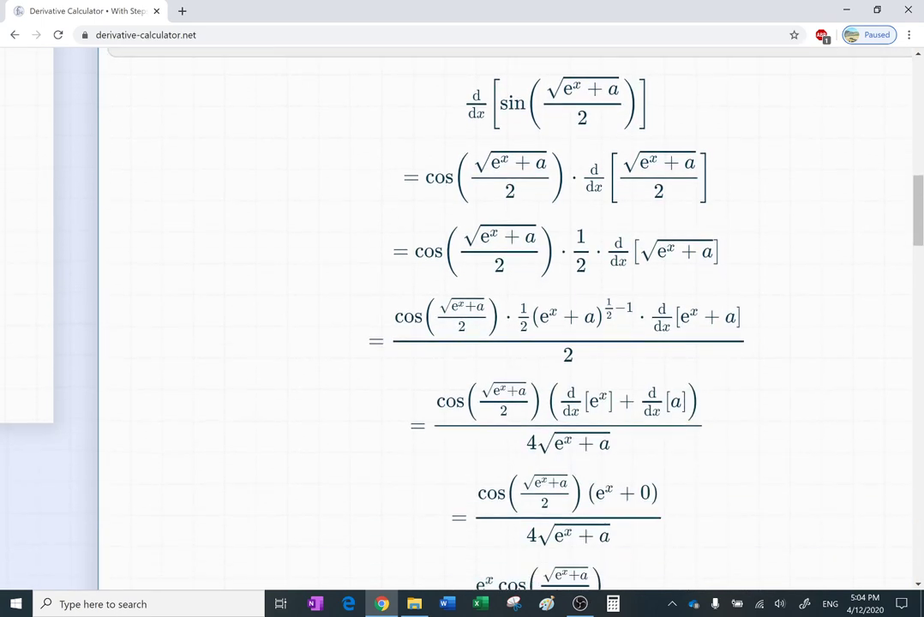
- Read through the first derivative's calculation steps and root as far as the second derivative
{"action": "scroll", "coordinate": [513, 319], "scroll_direction": "down", "scroll_amount": 4}
{"action": "scroll", "coordinate": [513, 356], "scroll_direction": "up", "scroll_amount": 3}
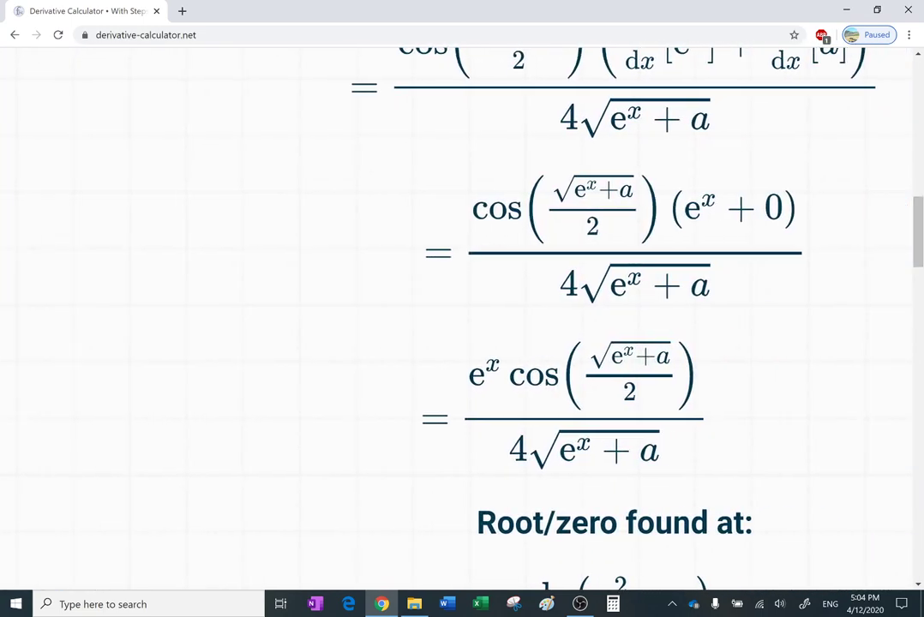
{"action": "scroll", "coordinate": [326, 355], "scroll_direction": "down", "scroll_amount": 1}
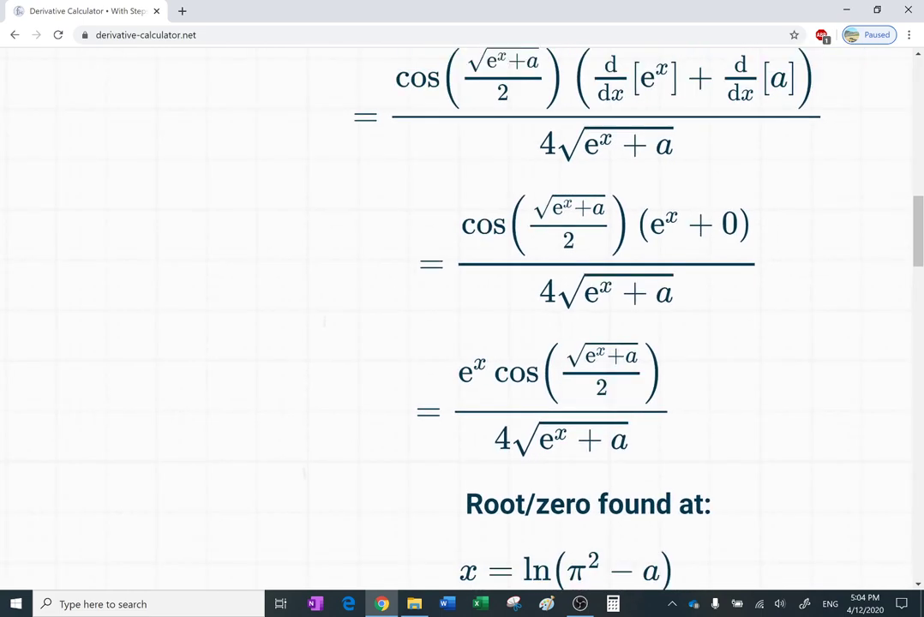
{"action": "scroll", "coordinate": [343, 399], "scroll_direction": "down", "scroll_amount": 5}
{"action": "scroll", "coordinate": [462, 317], "scroll_direction": "down", "scroll_amount": 3}
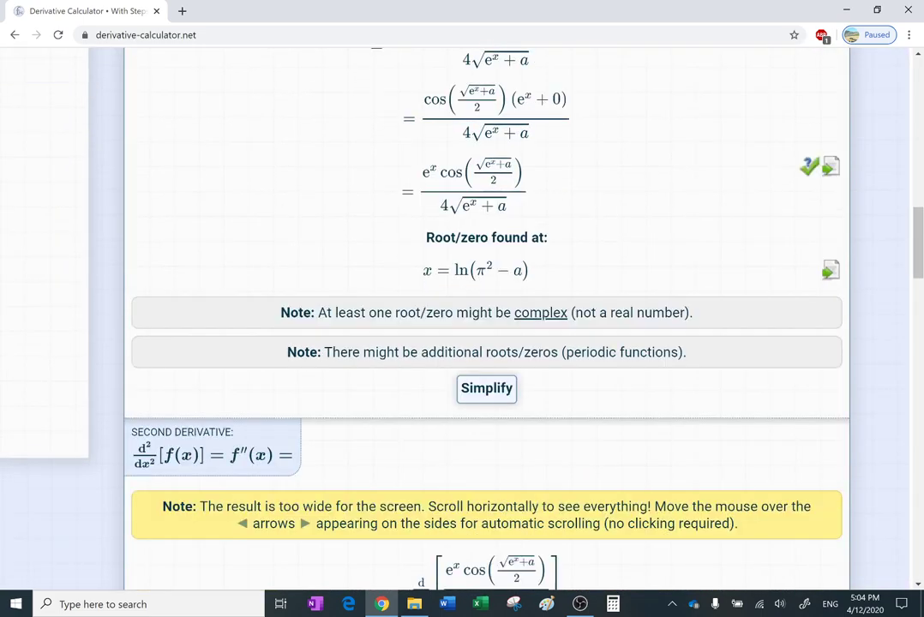
{"action": "scroll", "coordinate": [487, 343], "scroll_direction": "down", "scroll_amount": 3}
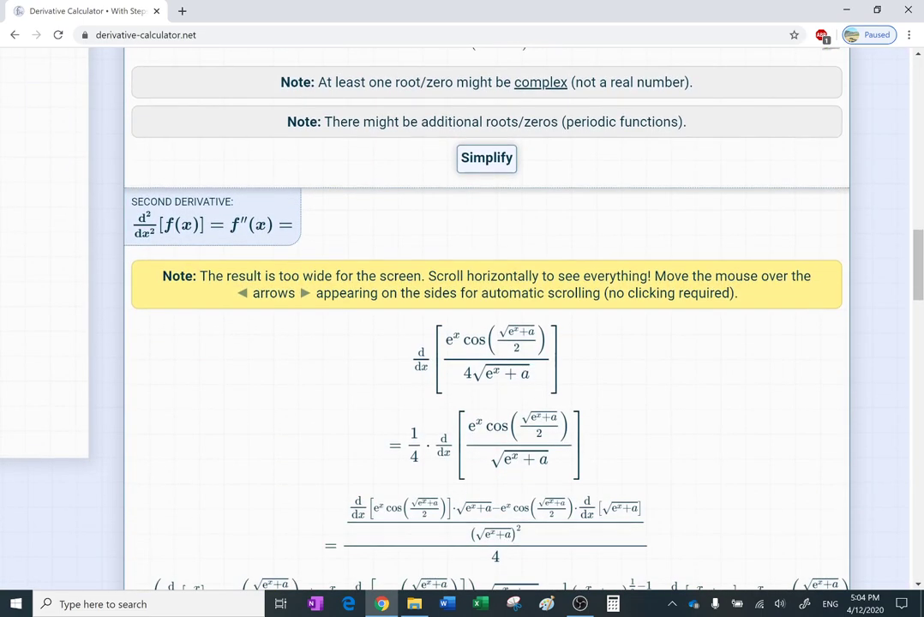
- Look up the rules applied to the derivatives of cos(sqrt(e^x + a)/2) and sqrt(e^x + a) in the second derivative's steps
{"action": "scroll", "coordinate": [486, 343], "scroll_direction": "down", "scroll_amount": 2}
{"action": "scroll", "coordinate": [486, 344], "scroll_direction": "up", "scroll_amount": 1}
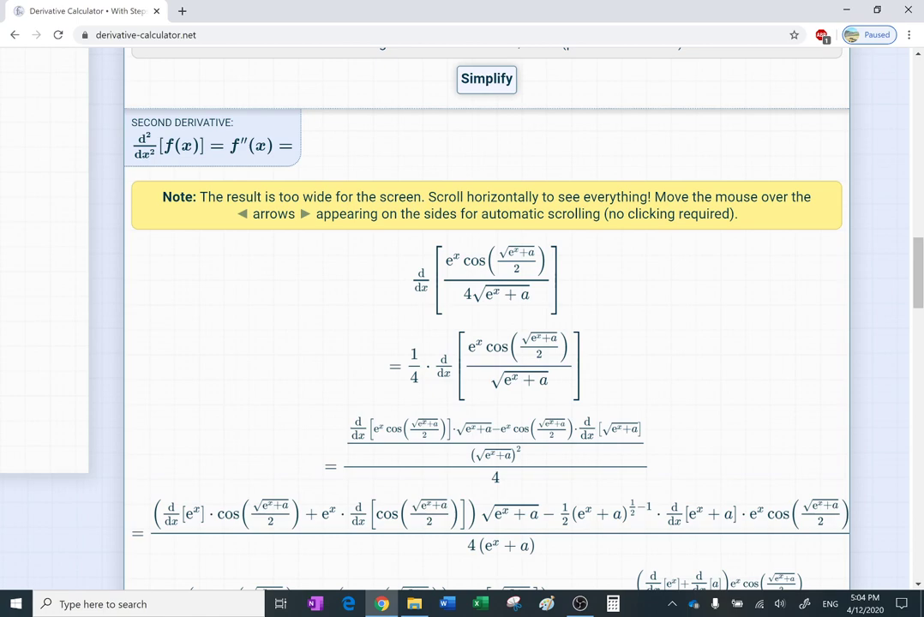
{"action": "scroll", "coordinate": [486, 343], "scroll_direction": "down", "scroll_amount": 2}
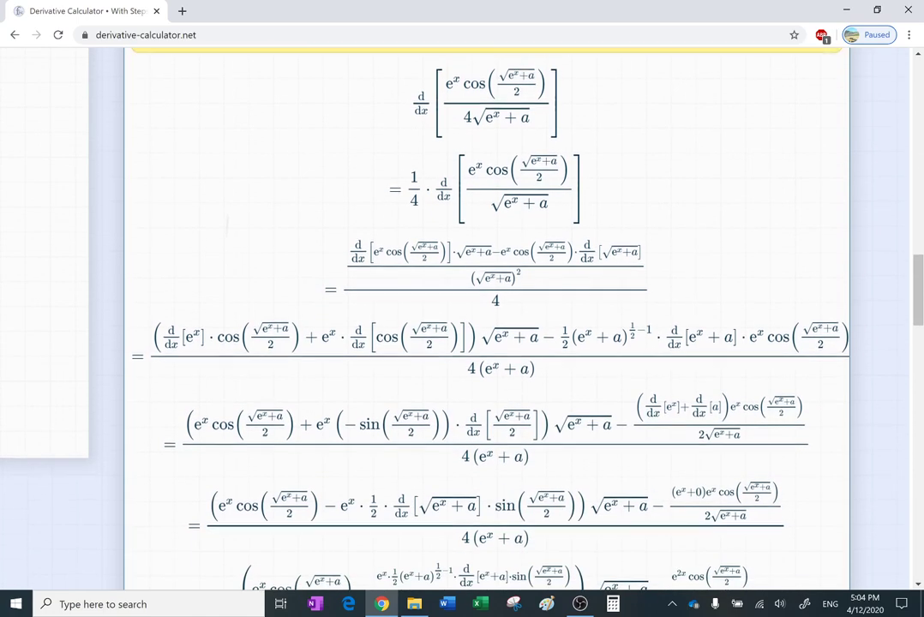
{"action": "scroll", "coordinate": [486, 343], "scroll_direction": "down", "scroll_amount": 1}
{"action": "mouse_move", "coordinate": [359, 316]}
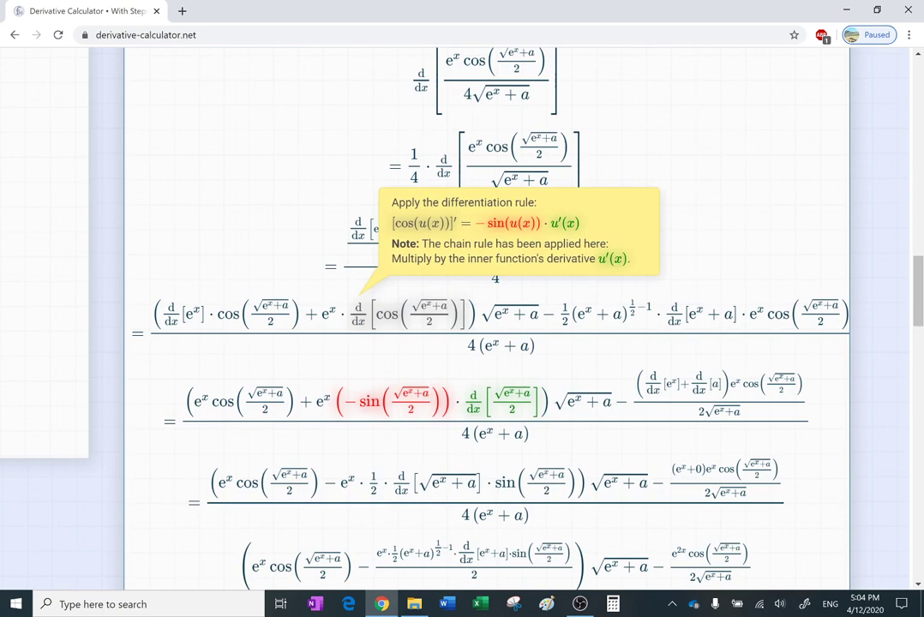
{"action": "scroll", "coordinate": [486, 343], "scroll_direction": "down", "scroll_amount": 1}
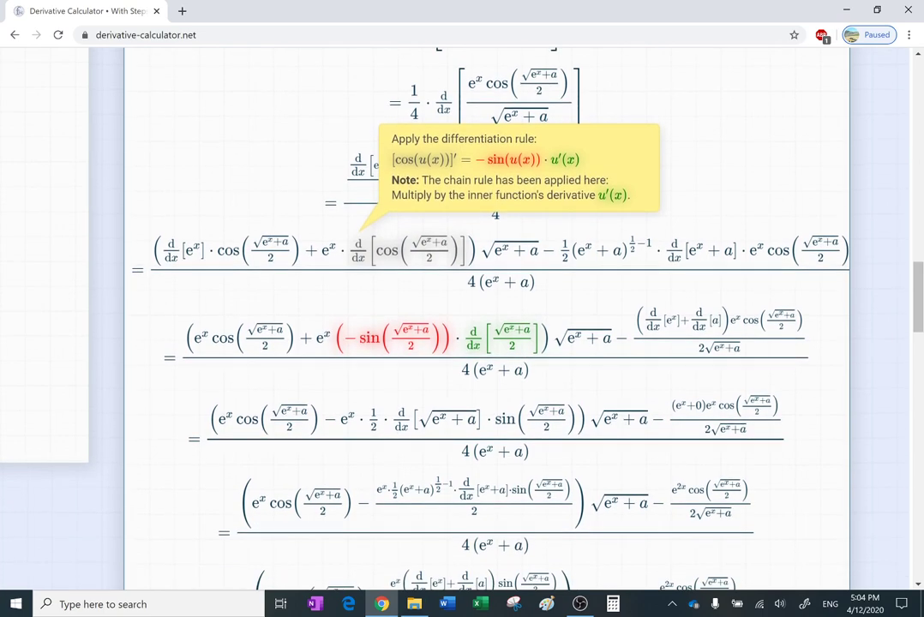
{"action": "mouse_move", "coordinate": [401, 420]}
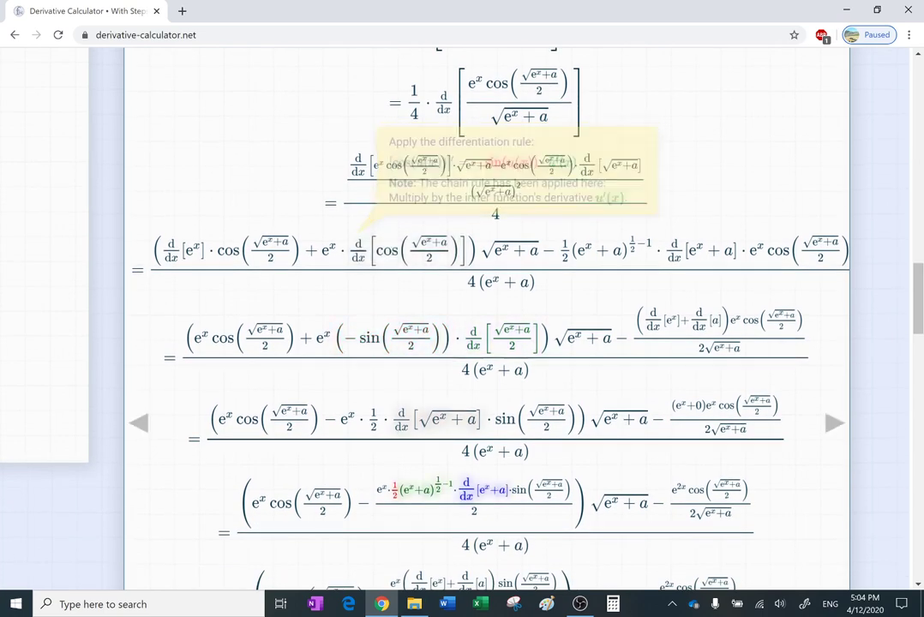
- Look up the rules applied to the derivatives of e^x and e^x cos(sqrt(e^x + a)/2) in the second derivative's steps
{"action": "scroll", "coordinate": [464, 343], "scroll_direction": "down", "scroll_amount": 2}
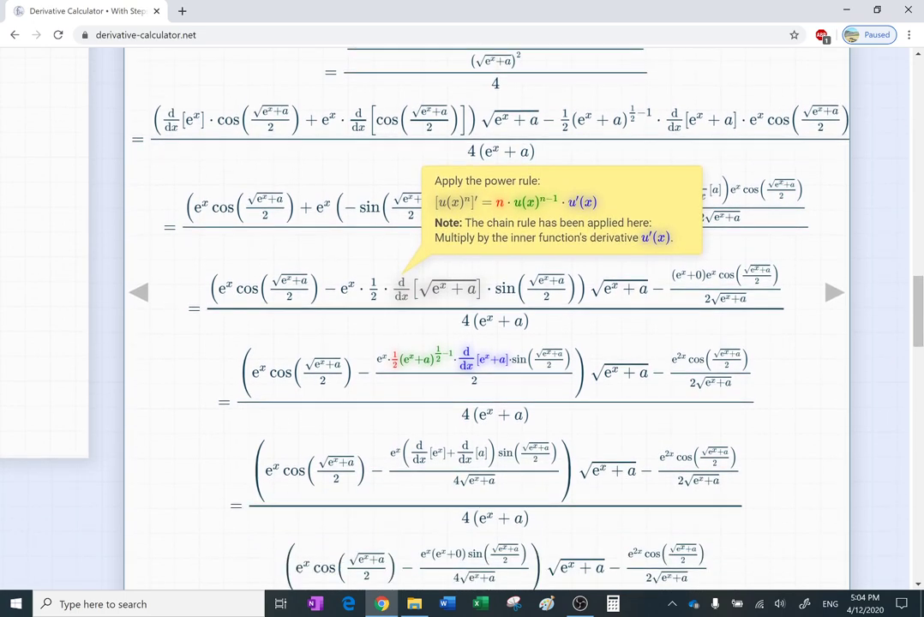
{"action": "scroll", "coordinate": [419, 452], "scroll_direction": "down", "scroll_amount": 1}
{"action": "mouse_move", "coordinate": [419, 452]}
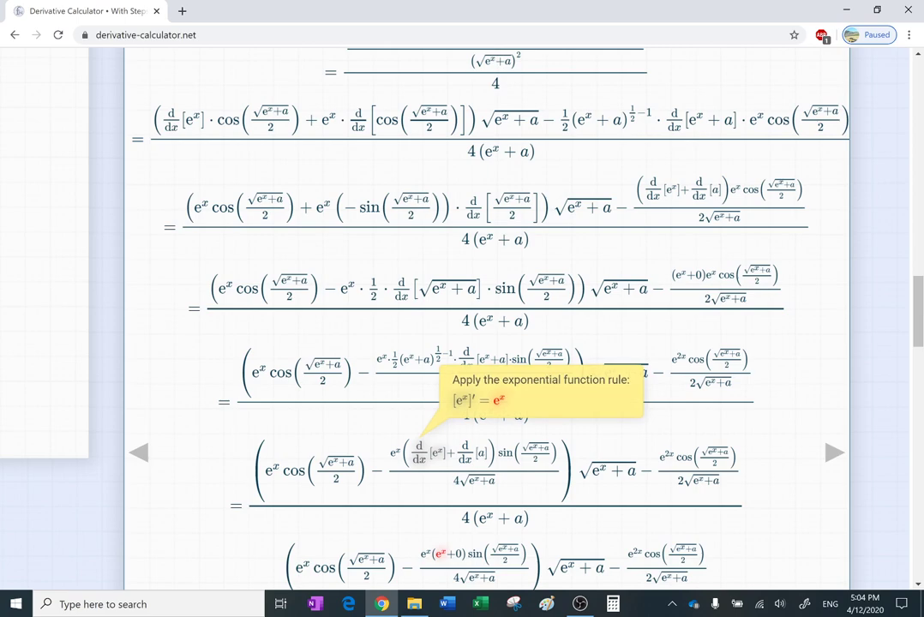
{"action": "scroll", "coordinate": [419, 453], "scroll_direction": "up", "scroll_amount": 1}
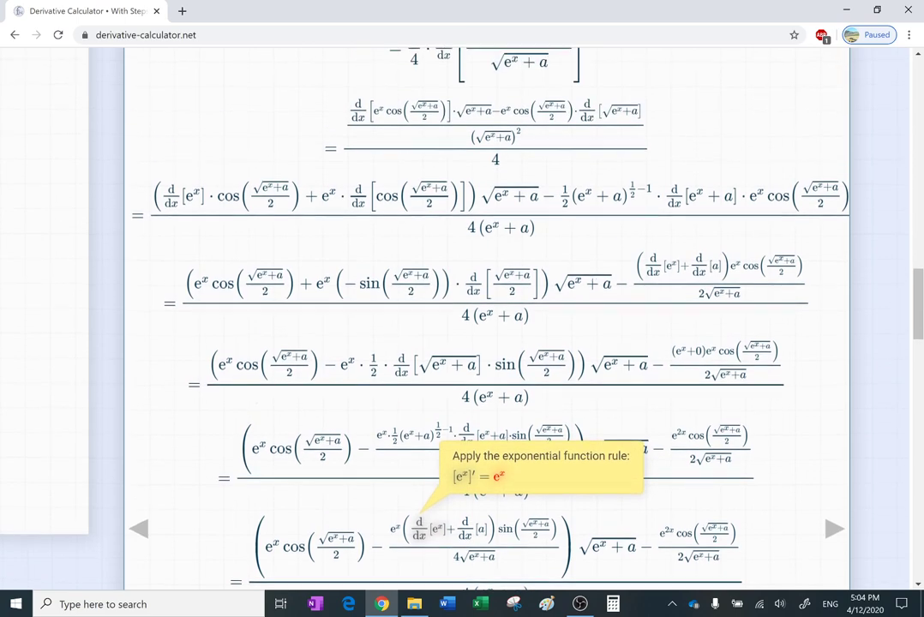
{"action": "scroll", "coordinate": [420, 453], "scroll_direction": "up", "scroll_amount": 1}
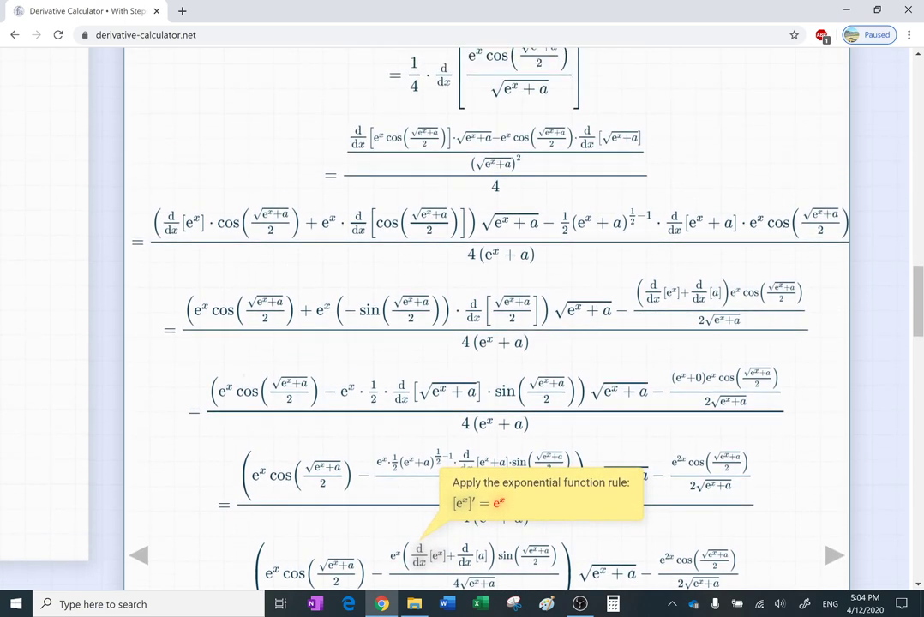
{"action": "mouse_move", "coordinate": [358, 168]}
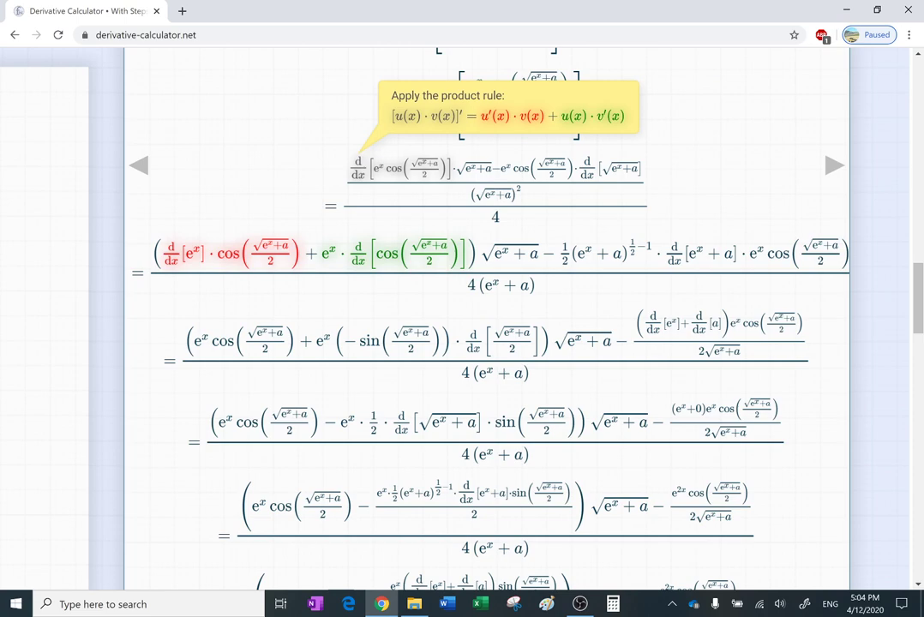
- Read the remaining second derivative steps, including the simplified forms and the root search result
{"action": "scroll", "coordinate": [463, 318], "scroll_direction": "down", "scroll_amount": 3}
{"action": "scroll", "coordinate": [463, 317], "scroll_direction": "down", "scroll_amount": 3}
{"action": "scroll", "coordinate": [463, 317], "scroll_direction": "down", "scroll_amount": 1}
{"action": "scroll", "coordinate": [463, 318], "scroll_direction": "down", "scroll_amount": 1}
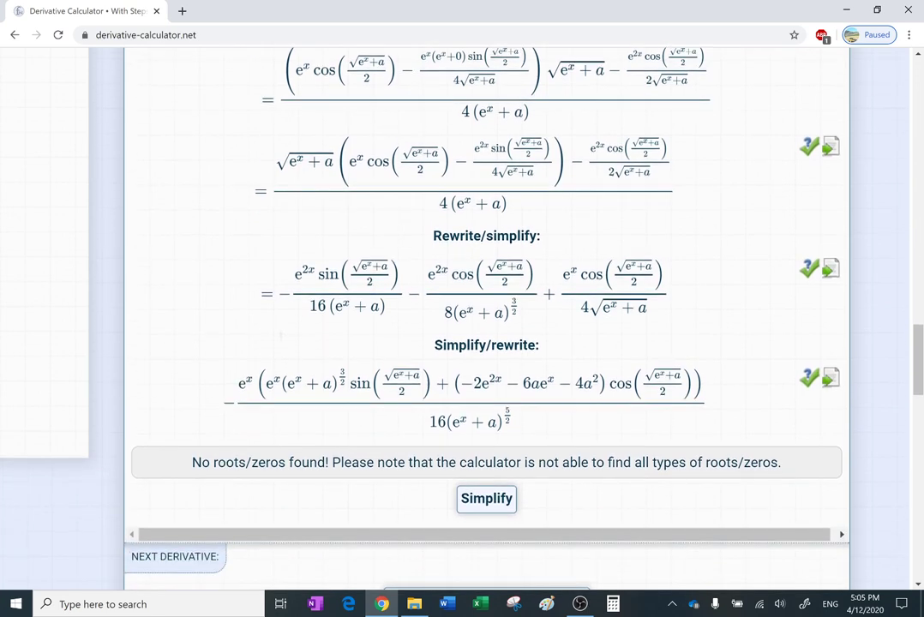
{"action": "scroll", "coordinate": [463, 318], "scroll_direction": "down", "scroll_amount": 1}
{"action": "scroll", "coordinate": [463, 317], "scroll_direction": "down", "scroll_amount": 1}
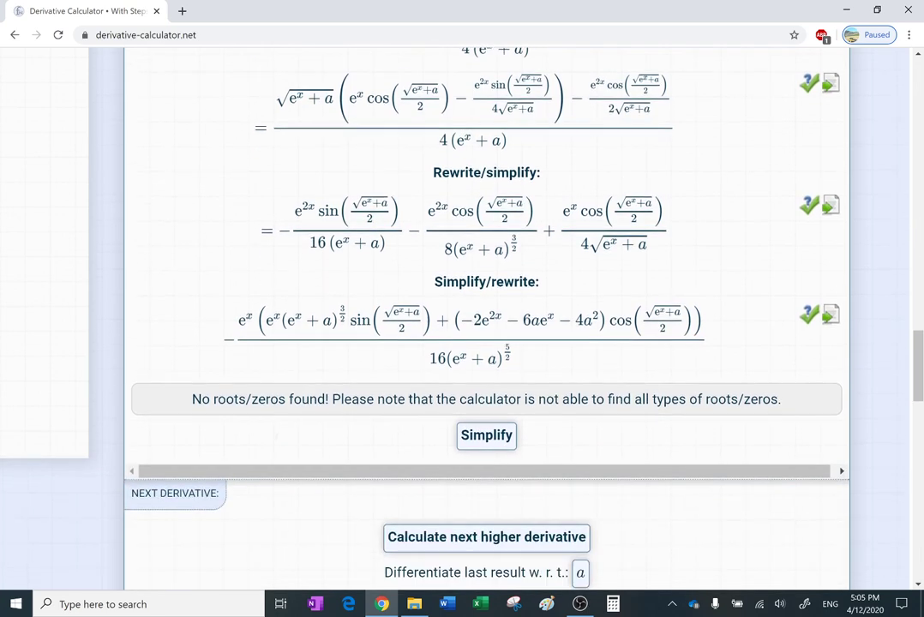
{"action": "scroll", "coordinate": [281, 492], "scroll_direction": "down", "scroll_amount": 3}
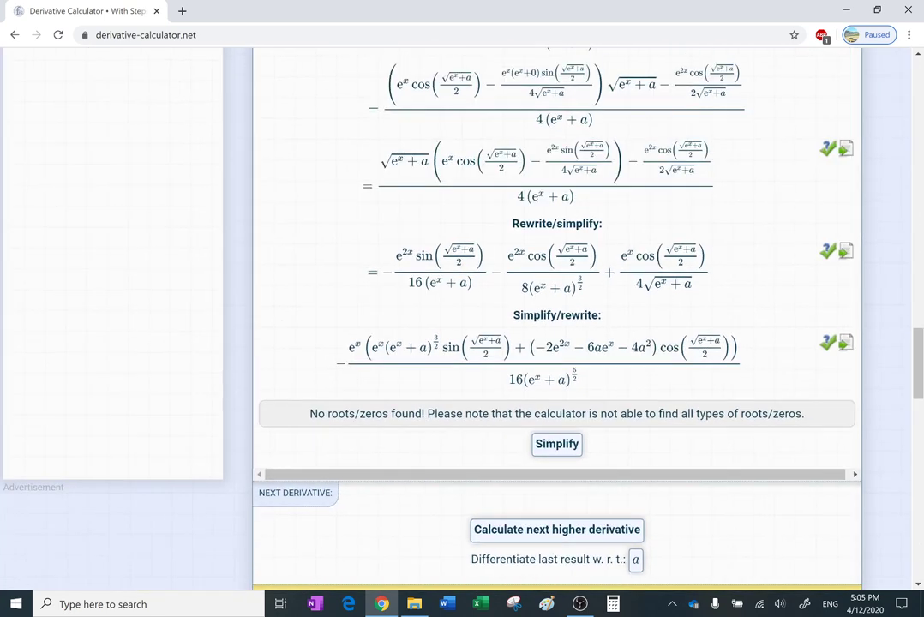
- Examine the interactive graph of f(x), f'(x) and f''(x) for larger positive x values
{"action": "right_click", "coordinate": [280, 491]}
{"action": "key", "text": "Escape"}
{"action": "scroll", "coordinate": [586, 317], "scroll_direction": "down", "scroll_amount": 5}
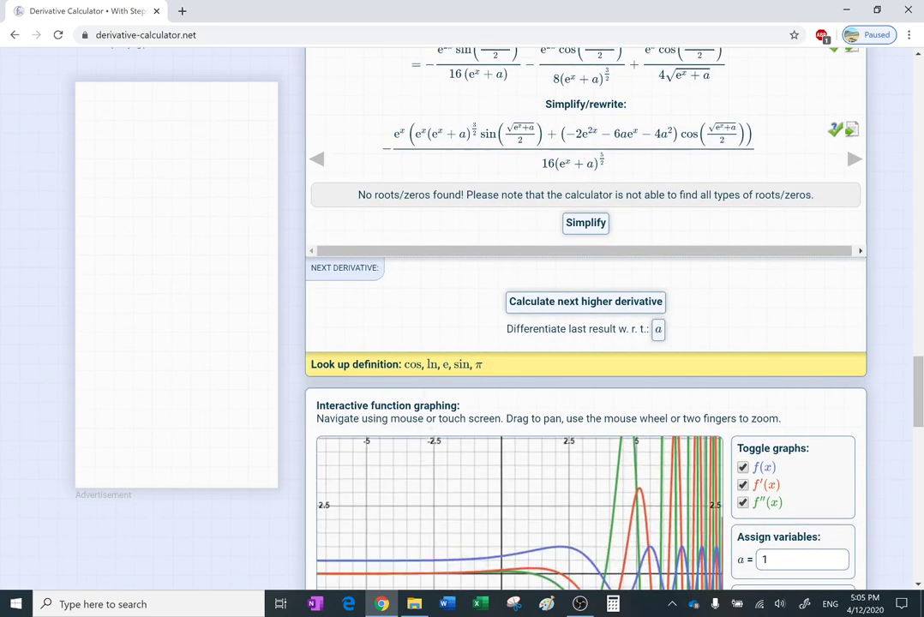
{"action": "scroll", "coordinate": [519, 524], "scroll_direction": "down", "scroll_amount": 4}
{"action": "left_click_drag", "start_coordinate": [519, 464], "coordinate": [440, 518]}
{"action": "scroll", "coordinate": [520, 464], "scroll_direction": "right", "scroll_amount": 2}
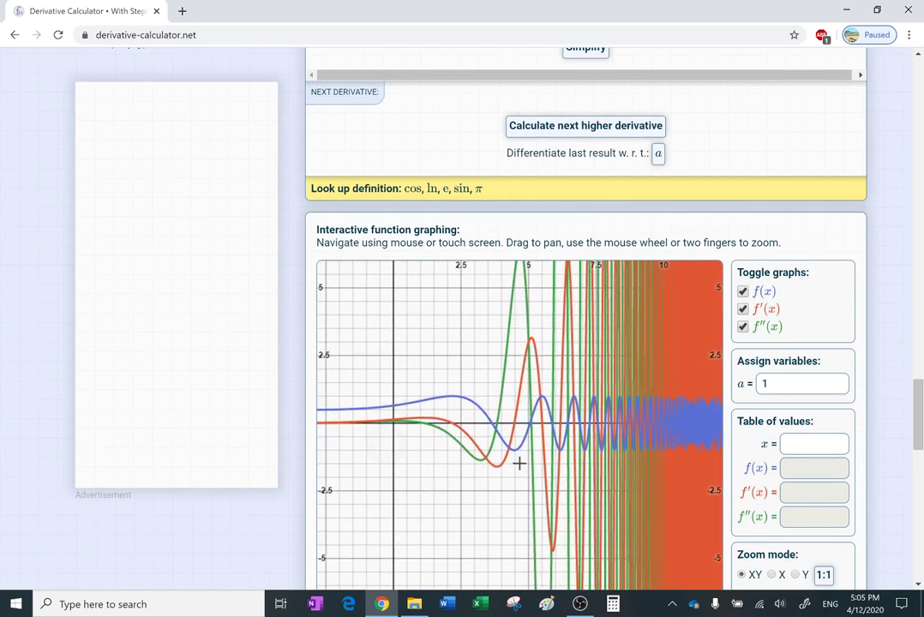
- Hide the f''(x) and f'(x) graphs to view f(x) alone, and show both again
{"action": "left_click", "coordinate": [744, 327]}
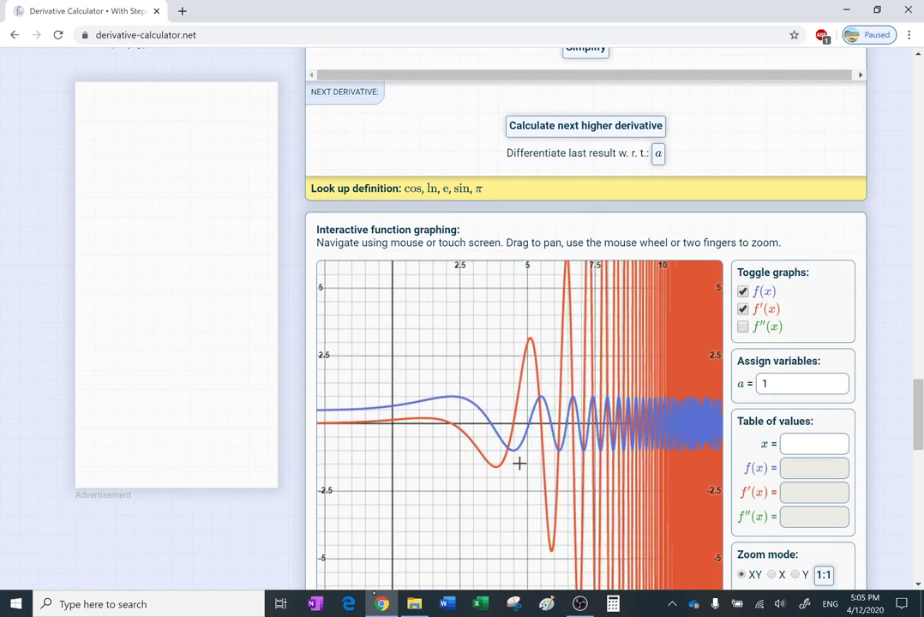
{"action": "left_click", "coordinate": [743, 309]}
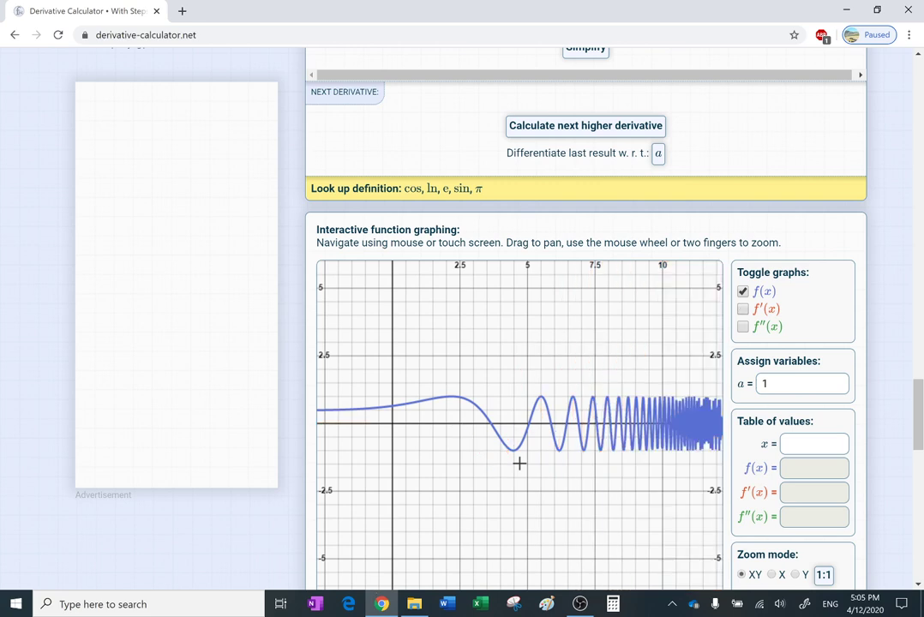
{"action": "left_click", "coordinate": [743, 310]}
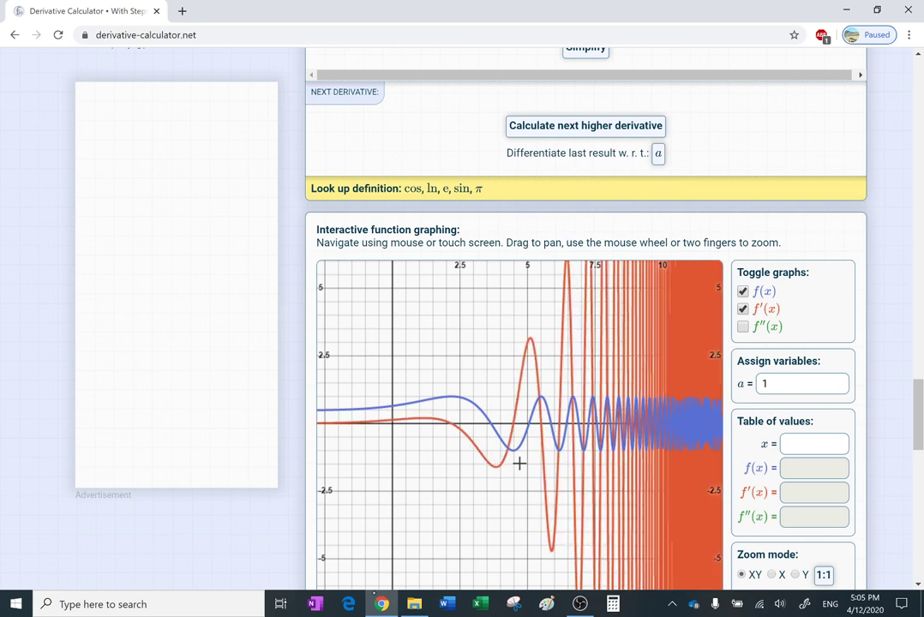
{"action": "left_click", "coordinate": [743, 327]}
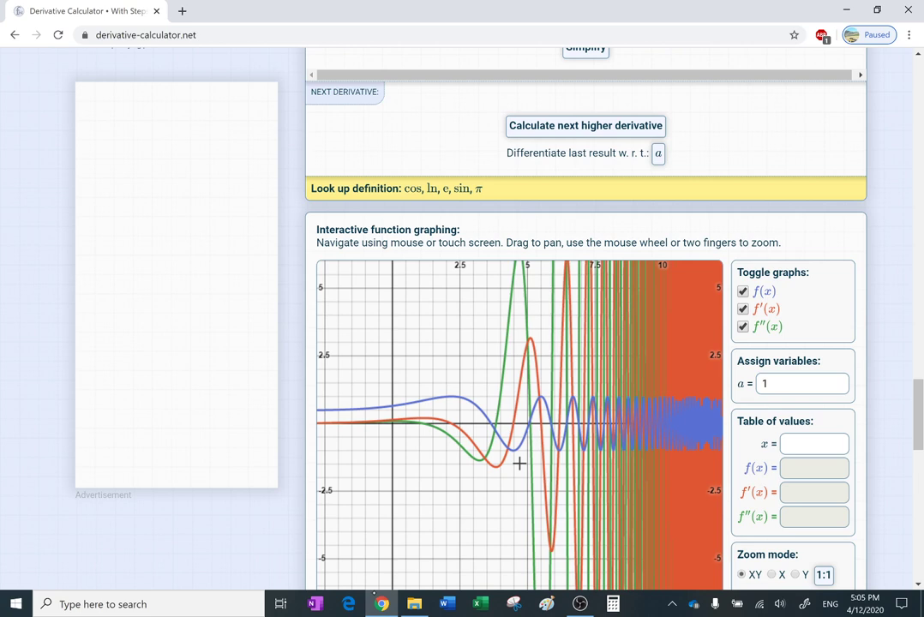
- Hide the f'(x) and f''(x) graphs and inspect the f(x) curve on its own at closer range
{"action": "left_click_drag", "start_coordinate": [519, 464], "coordinate": [510, 500]}
{"action": "left_click", "coordinate": [743, 308]}
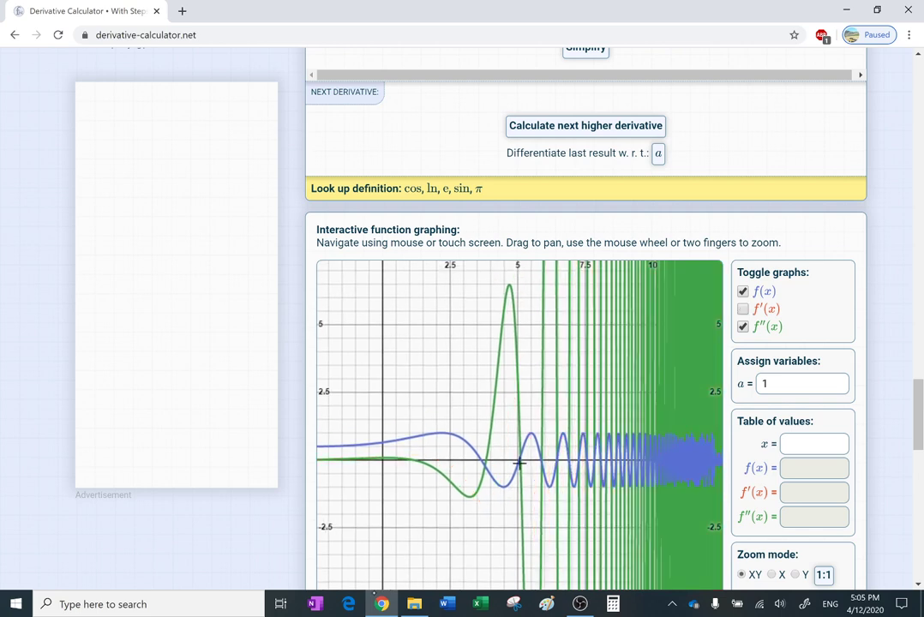
{"action": "left_click", "coordinate": [744, 326]}
{"action": "left_click_drag", "start_coordinate": [520, 464], "coordinate": [664, 465]}
{"action": "scroll", "coordinate": [519, 464], "scroll_direction": "up", "scroll_amount": 2}
{"action": "scroll", "coordinate": [520, 464], "scroll_direction": "up", "scroll_amount": 1}
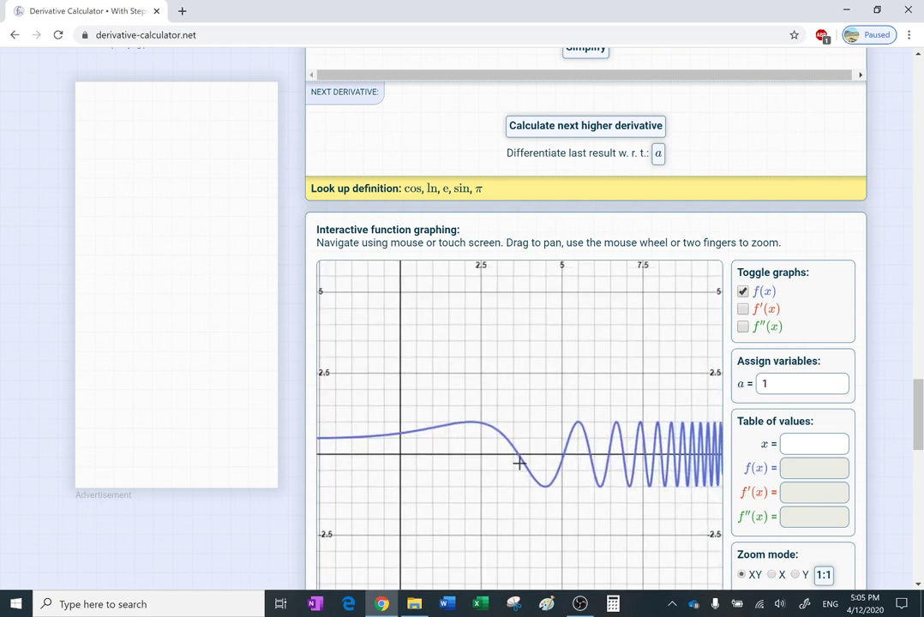
{"action": "scroll", "coordinate": [520, 464], "scroll_direction": "down", "scroll_amount": 2}
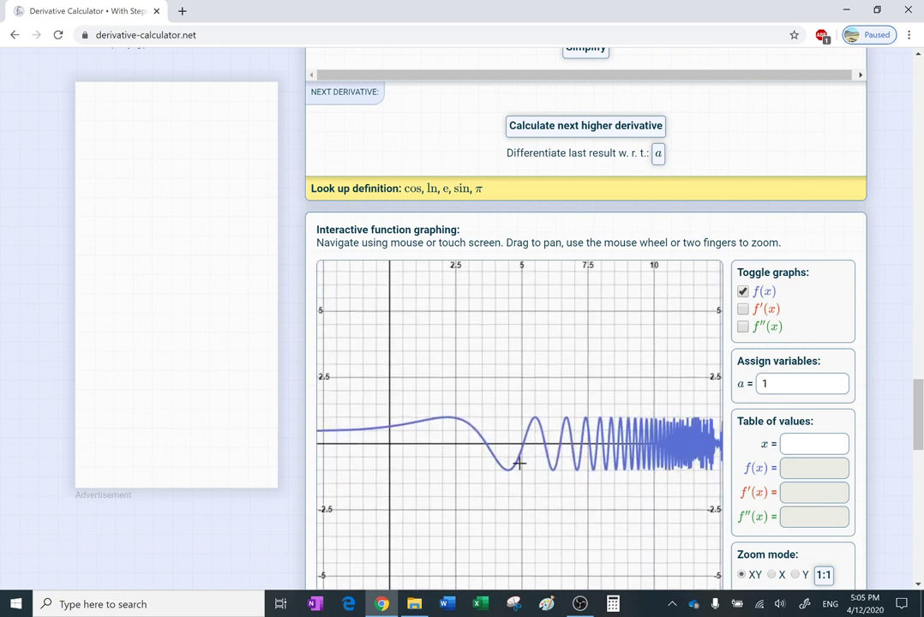
- Show the f'(x) graph again and compare it with f(x) over a wider range of x
{"action": "left_click", "coordinate": [744, 310]}
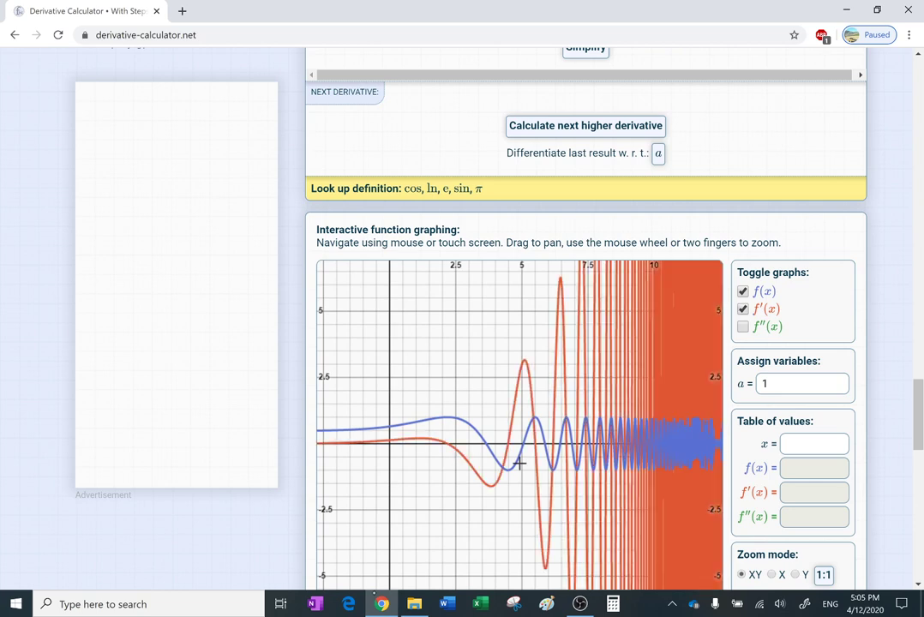
{"action": "left_click_drag", "start_coordinate": [520, 464], "coordinate": [511, 460]}
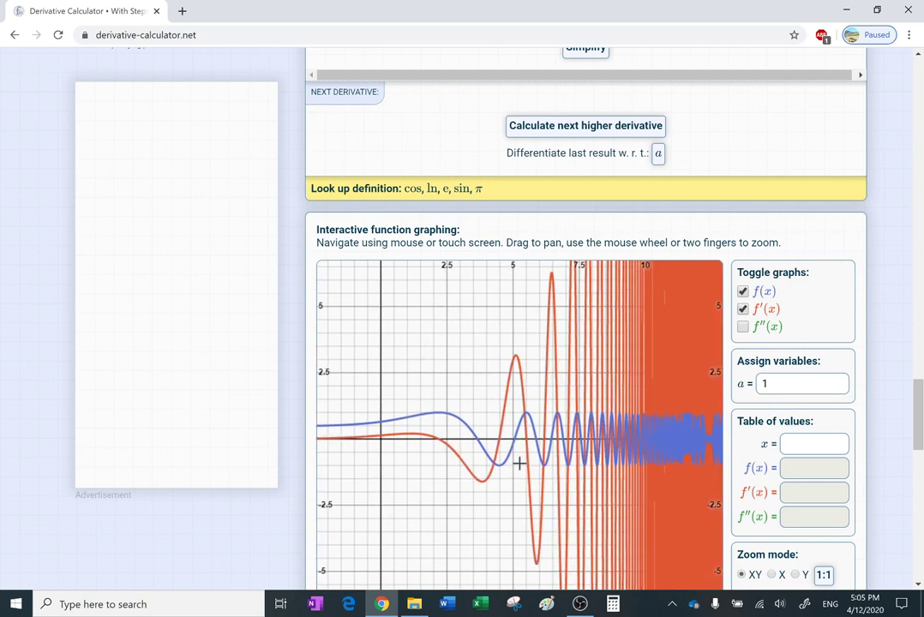
{"action": "scroll", "coordinate": [519, 463], "scroll_direction": "down", "scroll_amount": 4}
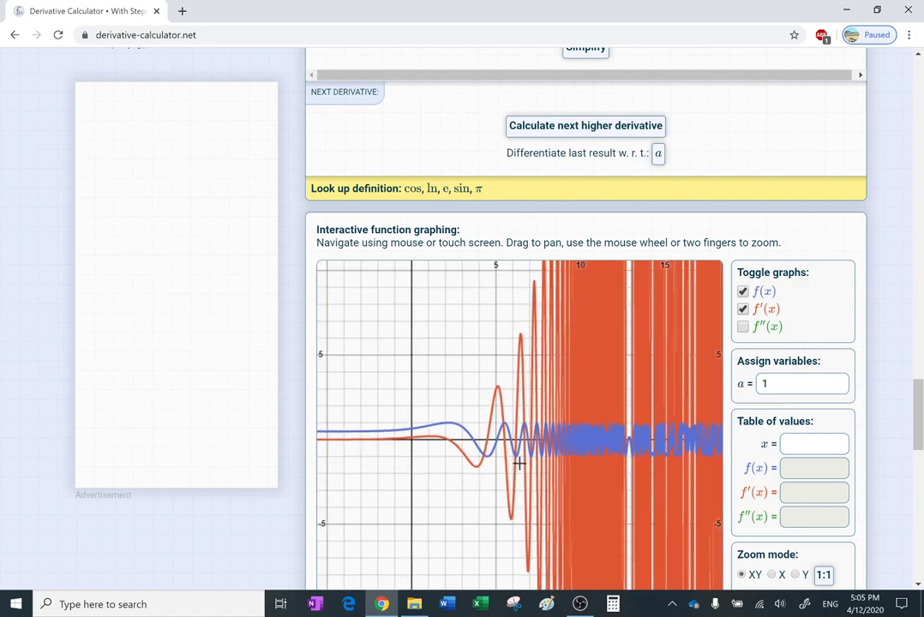
{"action": "scroll", "coordinate": [519, 463], "scroll_direction": "down", "scroll_amount": 3}
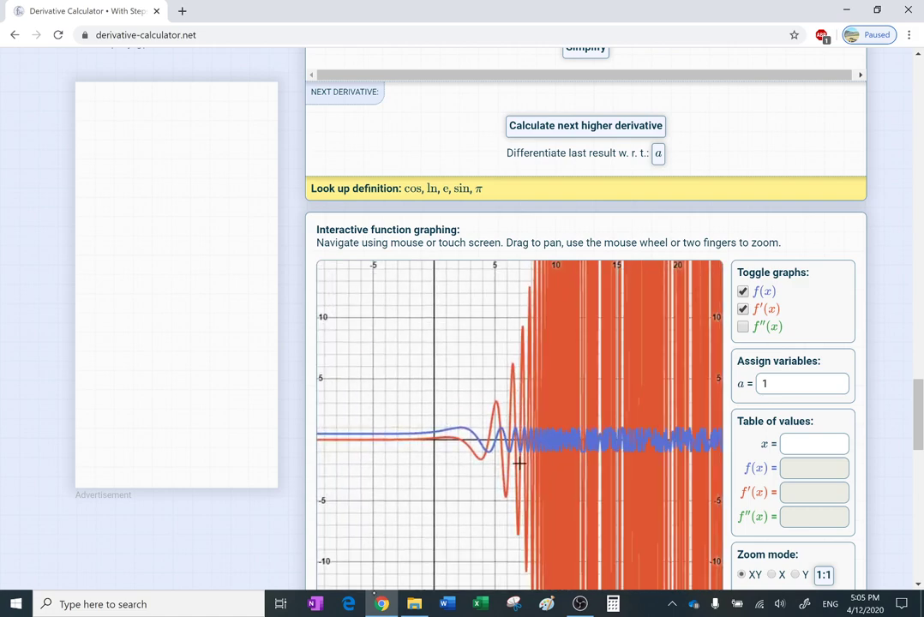
- Display only the f''(x) graph, with f'(x) and f(x) hidden
{"action": "left_click", "coordinate": [743, 327]}
{"action": "left_click", "coordinate": [743, 310]}
{"action": "left_click", "coordinate": [744, 292]}
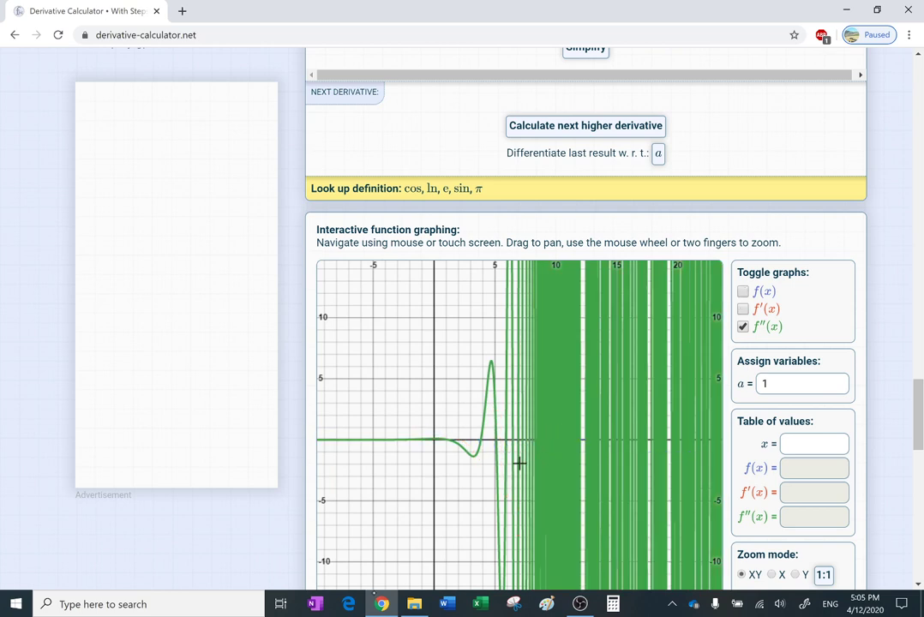
- Show the f'(x) and f(x) graphs again together with f''(x)
{"action": "key", "text": "Tab"}
{"action": "key", "text": "space"}
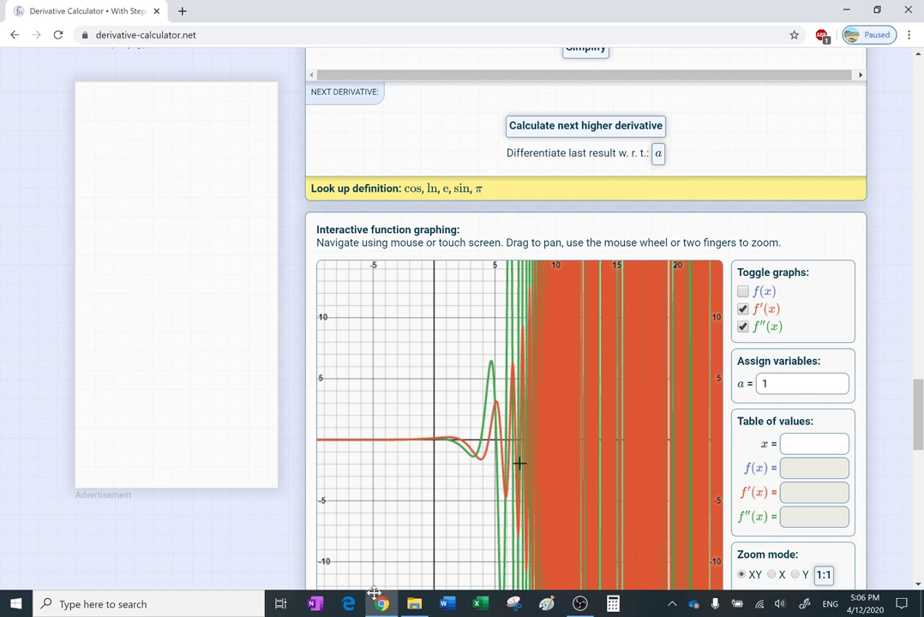
{"action": "left_click", "coordinate": [744, 291]}
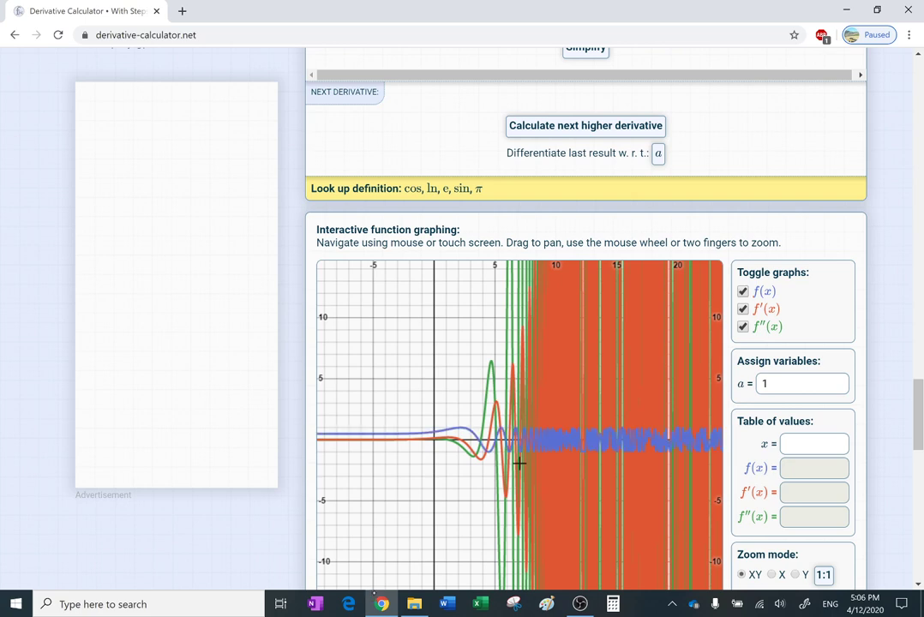
- Go back up to the input function's root and the first derivative's calculation steps
{"action": "scroll", "coordinate": [518, 504], "scroll_direction": "up", "scroll_amount": 5}
{"action": "scroll", "coordinate": [586, 326], "scroll_direction": "up", "scroll_amount": 12}
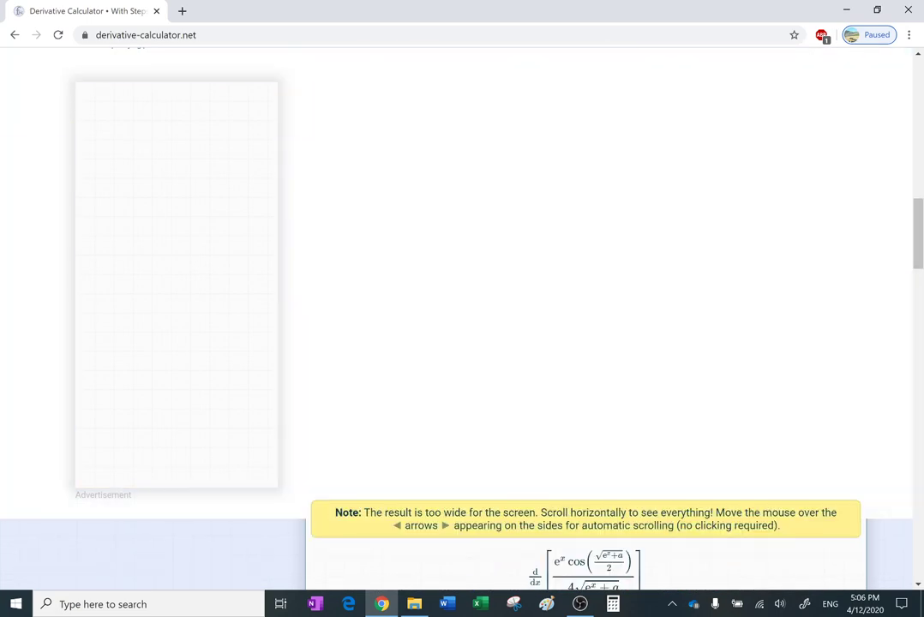
{"action": "scroll", "coordinate": [388, 387], "scroll_direction": "up", "scroll_amount": 5}
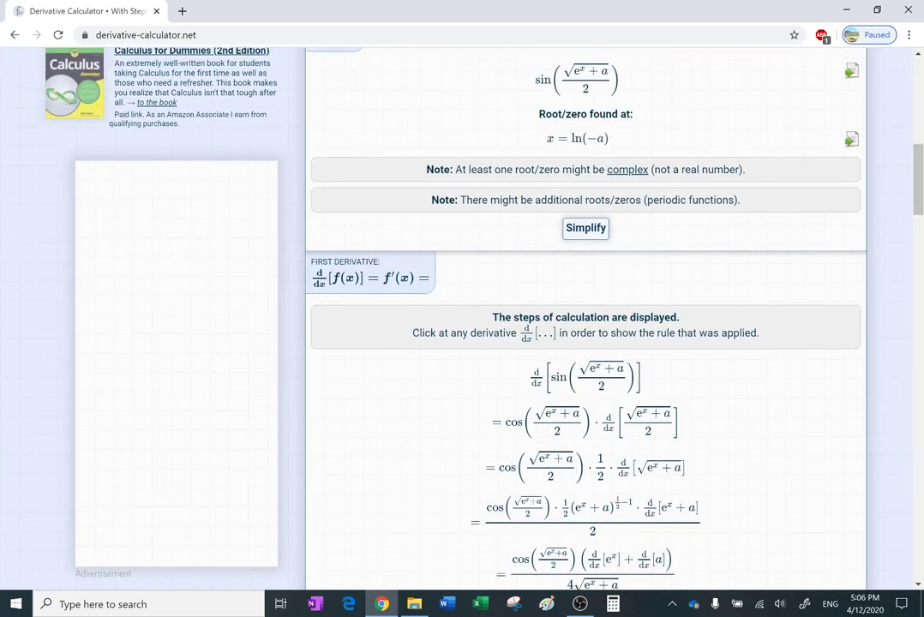
- Examine the root of the input function and the last calculation steps and root of the first derivative in close-up
{"action": "scroll", "coordinate": [586, 326], "scroll_direction": "up", "scroll_amount": 2}
{"action": "scroll", "coordinate": [586, 326], "scroll_direction": "up", "scroll_amount": 5}
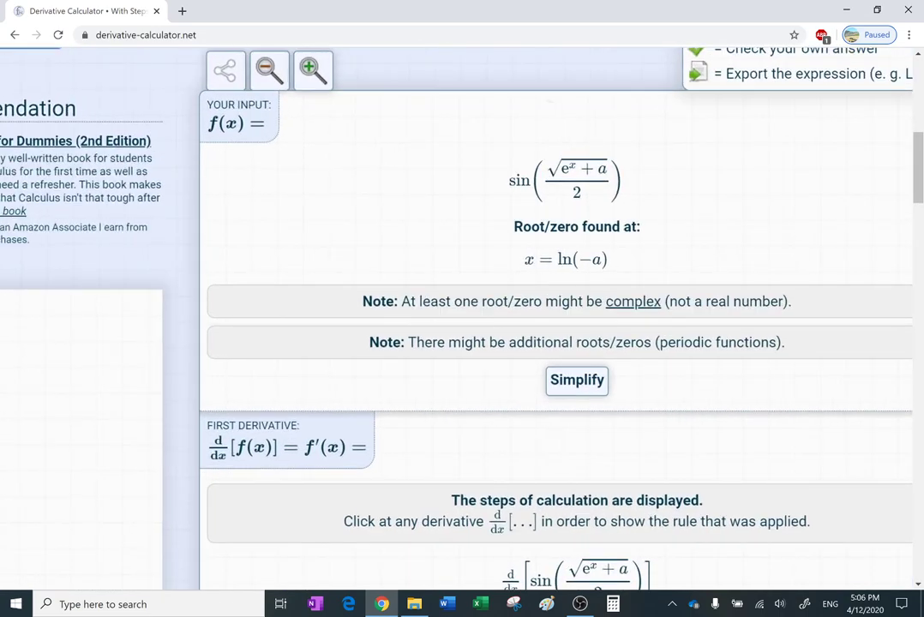
{"action": "scroll", "coordinate": [510, 319], "scroll_direction": "left", "scroll_amount": 1}
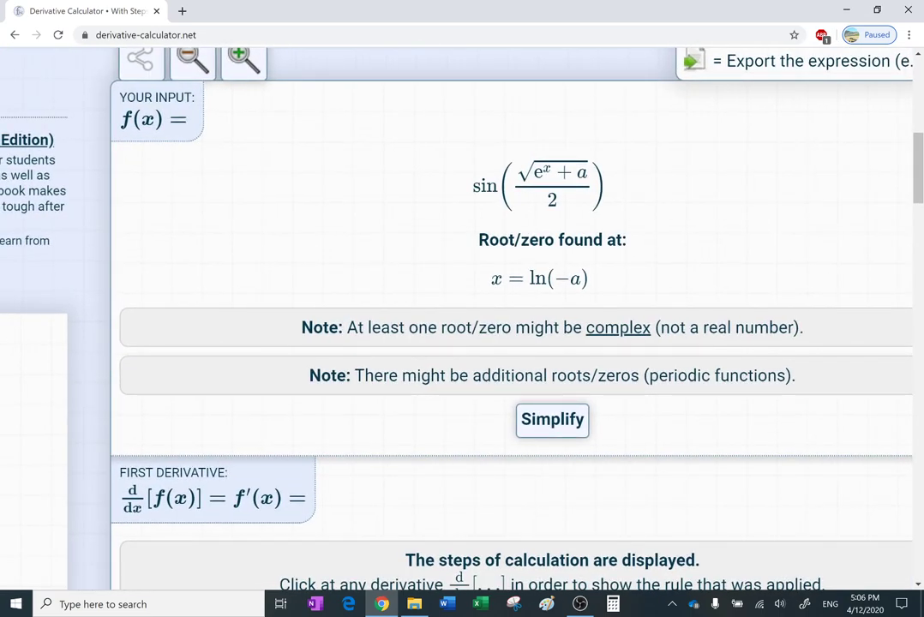
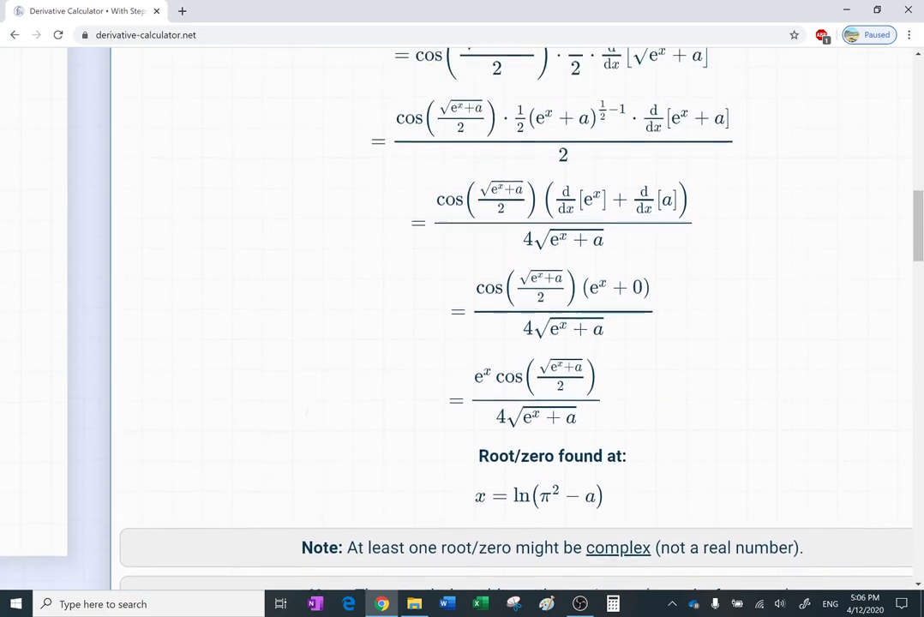
{"action": "scroll", "coordinate": [530, 428], "scroll_direction": "up", "scroll_amount": 3}
{"action": "scroll", "coordinate": [530, 344], "scroll_direction": "down", "scroll_amount": 1}
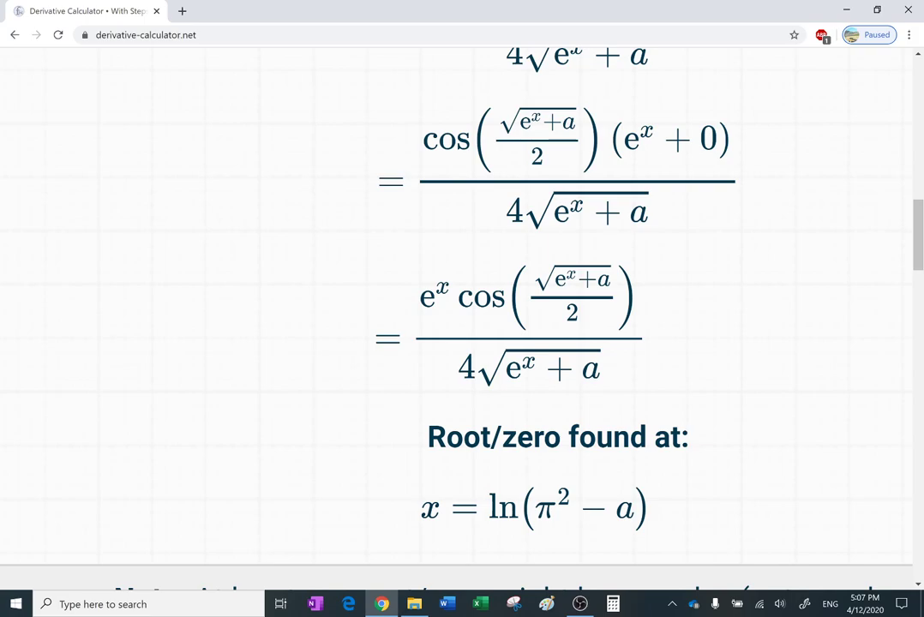
{"action": "scroll", "coordinate": [457, 317], "scroll_direction": "down", "scroll_amount": 2}
{"action": "scroll", "coordinate": [456, 317], "scroll_direction": "down", "scroll_amount": 3}
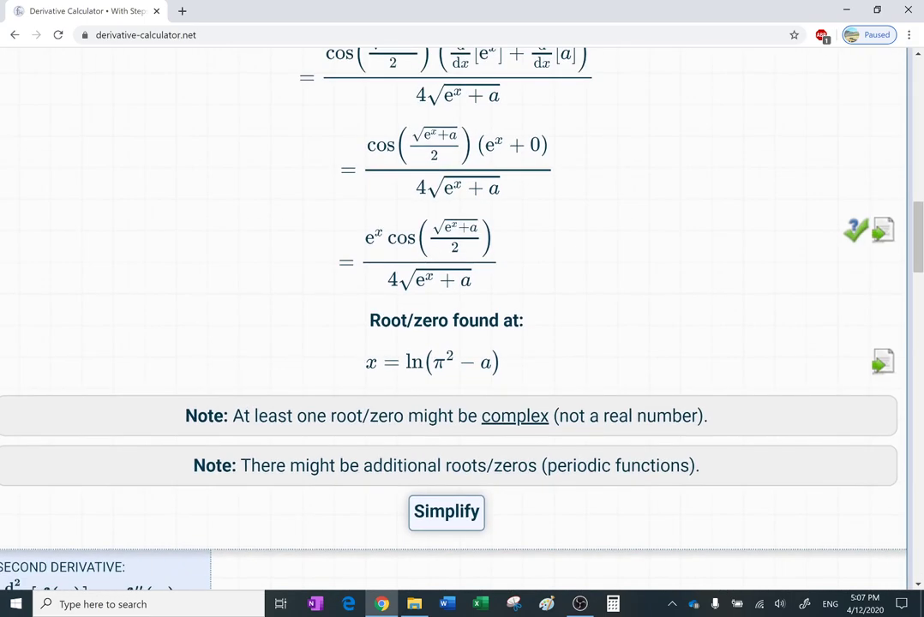
- Review the rewritten and simplified forms of the second derivative in close-up
{"action": "scroll", "coordinate": [453, 309], "scroll_direction": "down", "scroll_amount": 15}
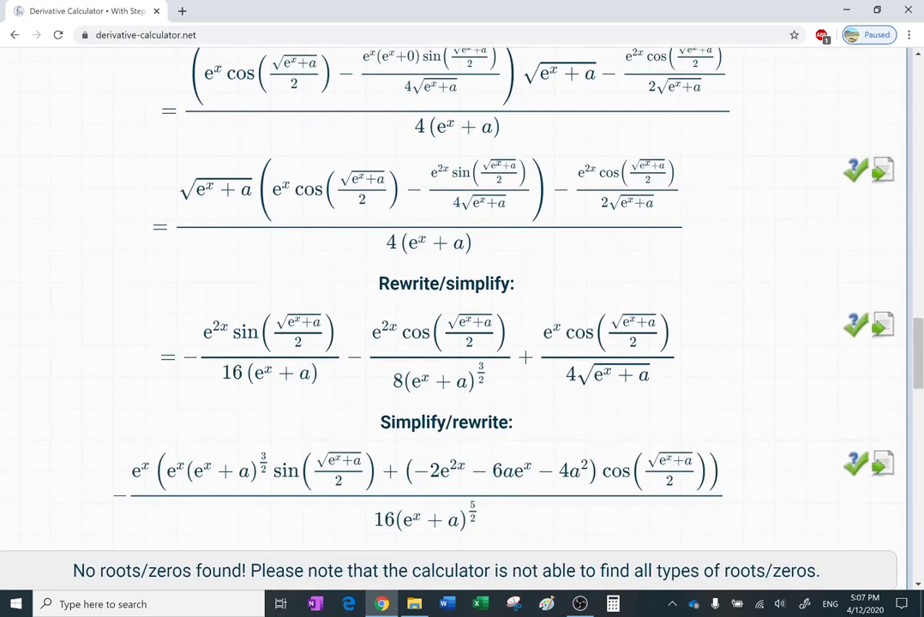
{"action": "scroll", "coordinate": [456, 318], "scroll_direction": "down", "scroll_amount": 2}
{"action": "scroll", "coordinate": [456, 318], "scroll_direction": "up", "scroll_amount": 1}
{"action": "scroll", "coordinate": [457, 317], "scroll_direction": "up", "scroll_amount": 1}
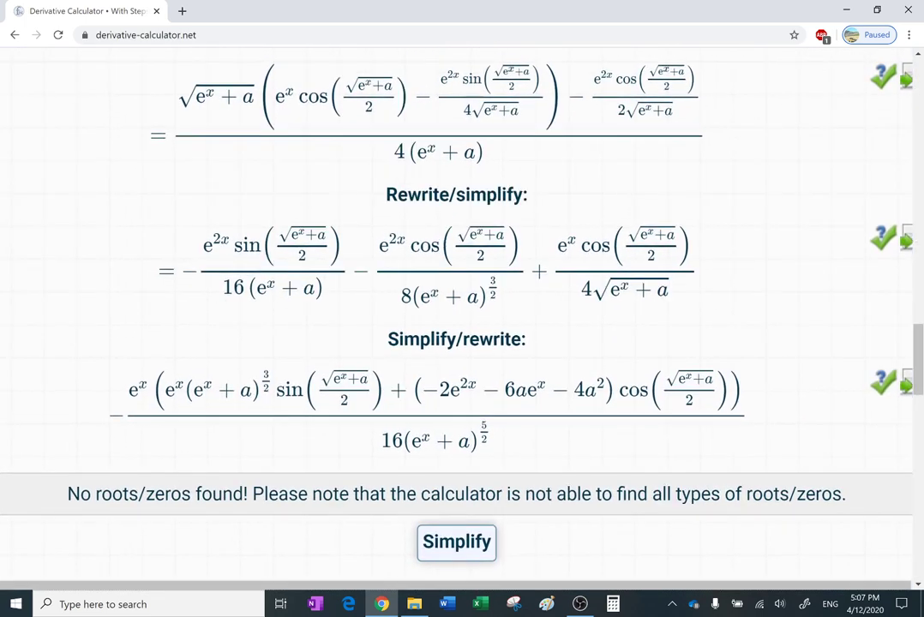
{"action": "scroll", "coordinate": [218, 412], "scroll_direction": "up", "scroll_amount": 4}
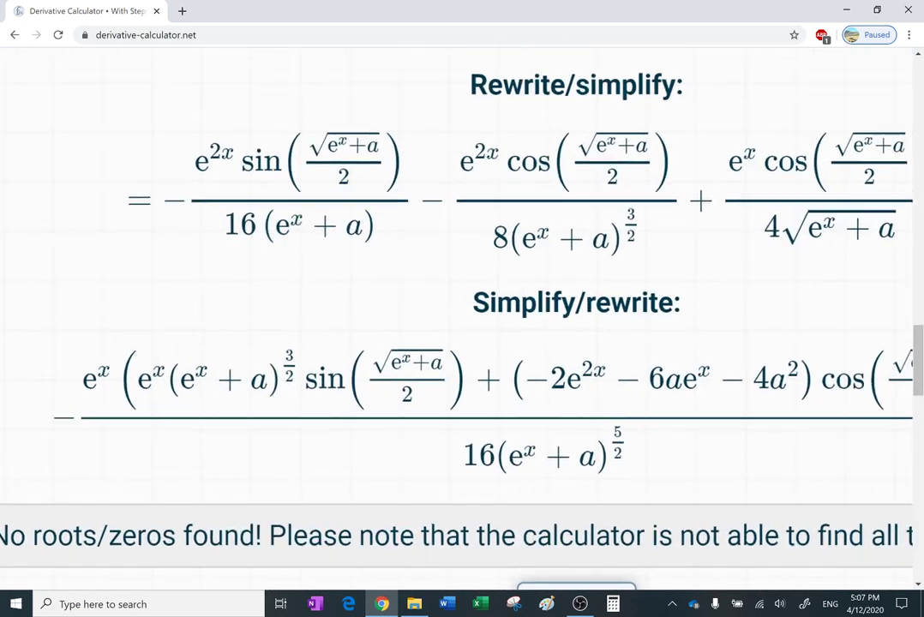
{"action": "scroll", "coordinate": [462, 309], "scroll_direction": "down", "scroll_amount": 1}
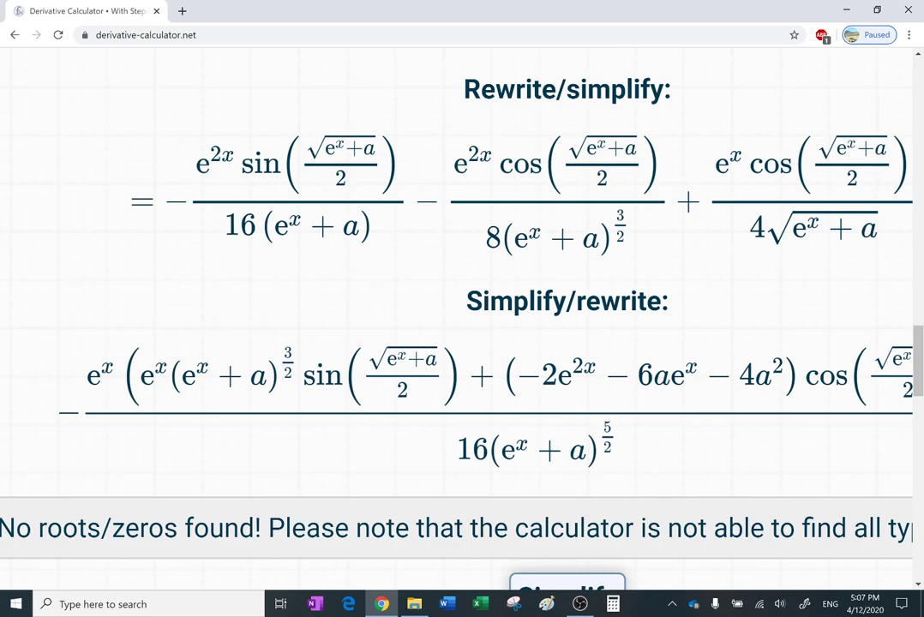
- Return to the interactive graph and examine f(x), f'(x) and f''(x) around the x-axis over a wider range
{"action": "key", "text": "ctrl+minus"}
{"action": "key", "text": "ctrl+minus"}
{"action": "scroll", "coordinate": [463, 274], "scroll_direction": "down", "scroll_amount": 3}
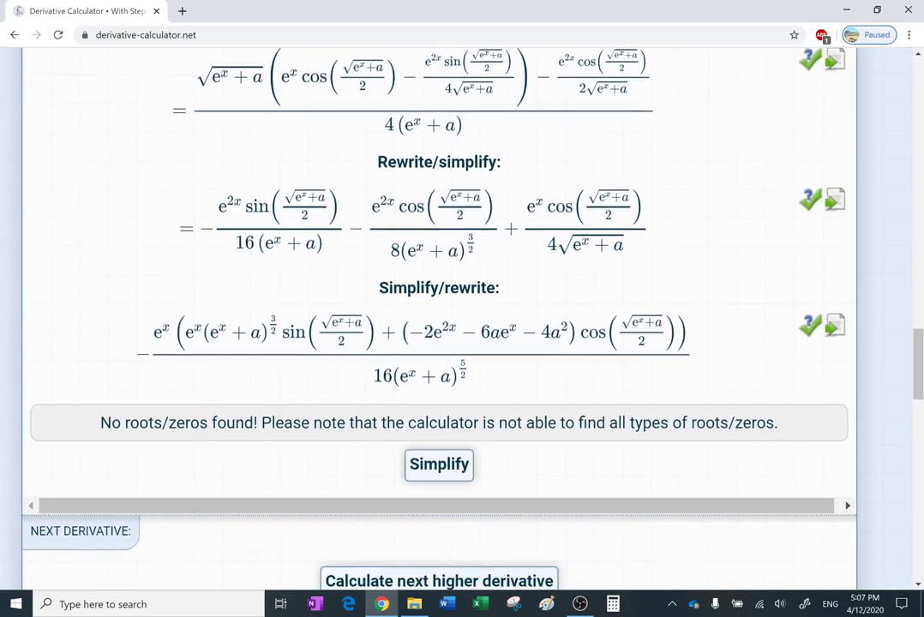
{"action": "scroll", "coordinate": [463, 317], "scroll_direction": "down", "scroll_amount": 3}
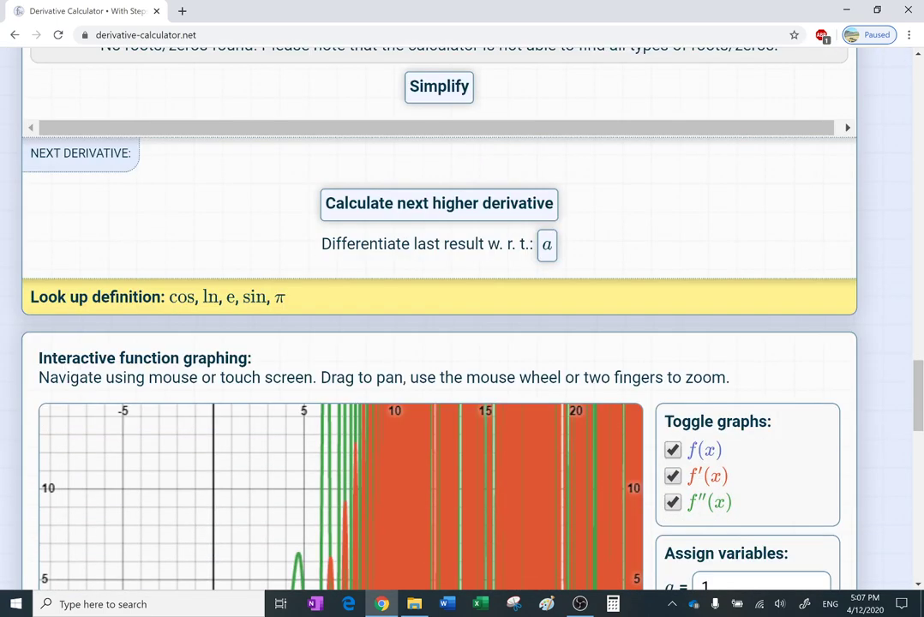
{"action": "scroll", "coordinate": [463, 318], "scroll_direction": "down", "scroll_amount": 2}
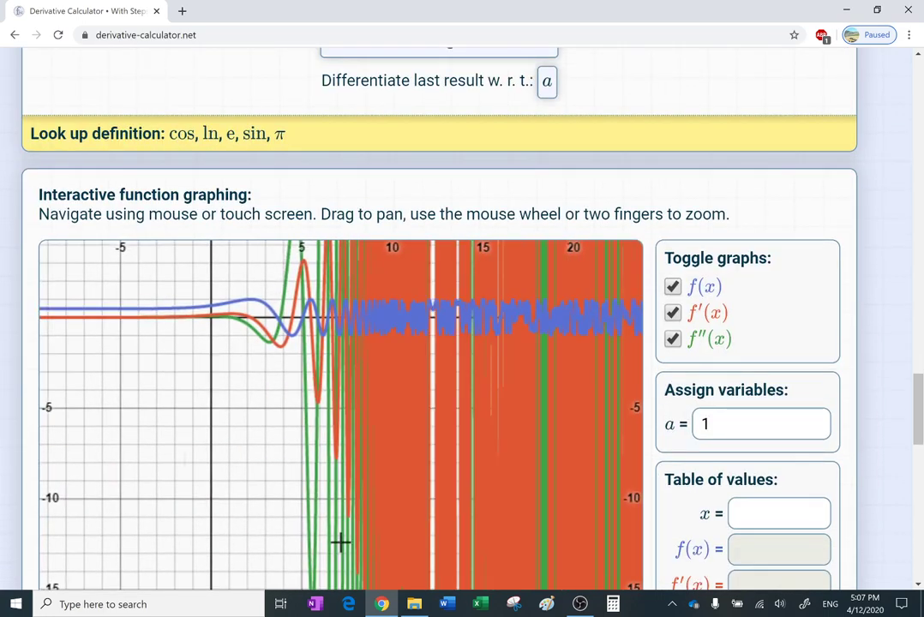
{"action": "left_click_drag", "start_coordinate": [342, 386], "coordinate": [341, 485]}
{"action": "scroll", "coordinate": [463, 318], "scroll_direction": "down", "scroll_amount": 1}
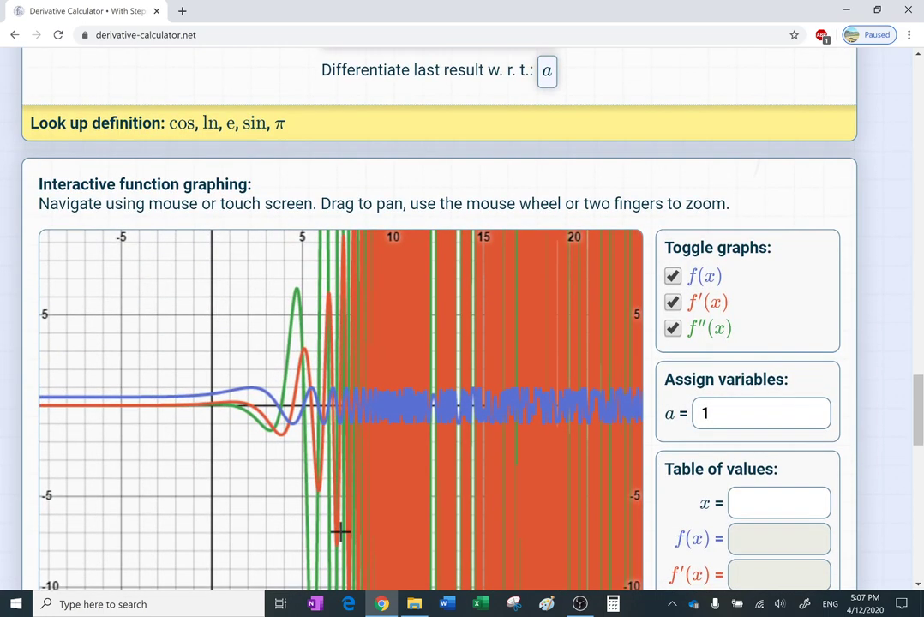
{"action": "scroll", "coordinate": [340, 532], "scroll_direction": "down", "scroll_amount": 2}
{"action": "left_click_drag", "start_coordinate": [340, 356], "coordinate": [364, 430]}
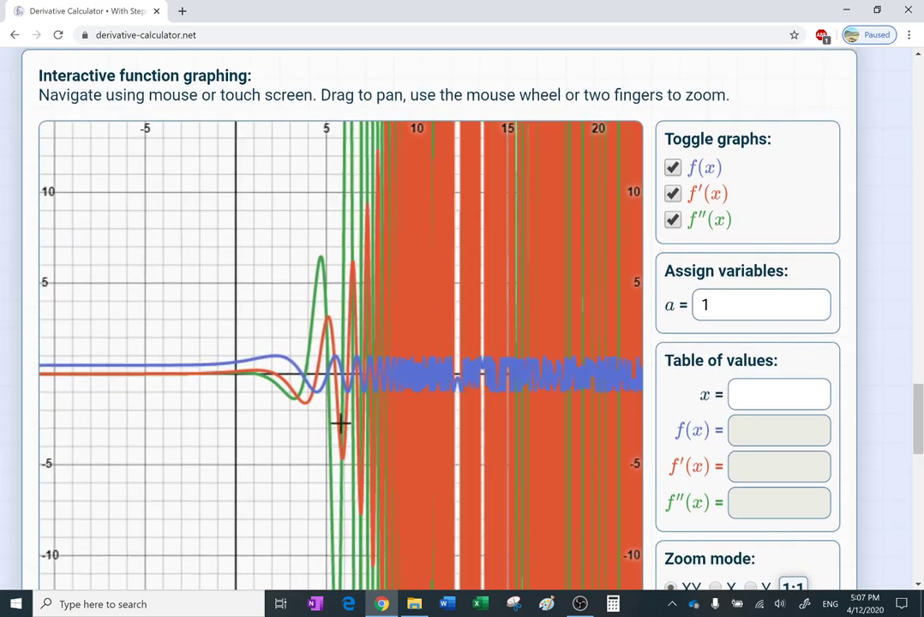
{"action": "scroll", "coordinate": [341, 422], "scroll_direction": "down", "scroll_amount": 3}
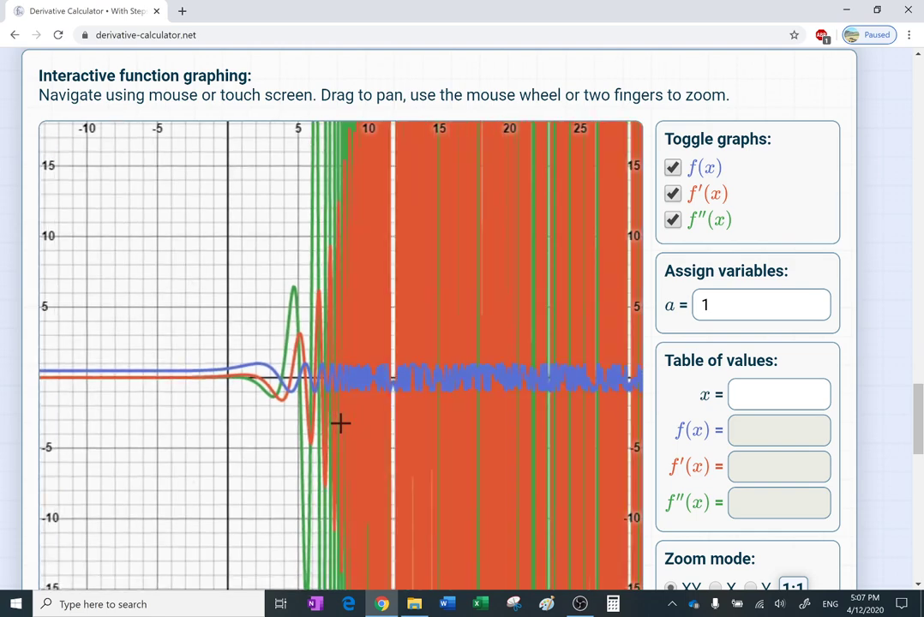
{"action": "scroll", "coordinate": [340, 422], "scroll_direction": "down", "scroll_amount": 1}
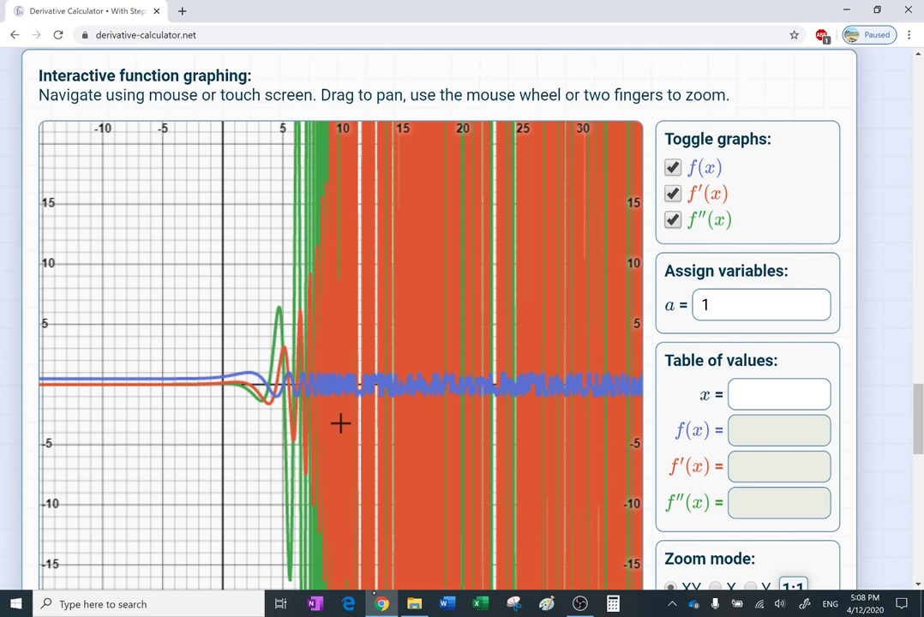
- Evaluate f, f' and f'' at x = 9 in the table of values and examine the marked points at different graph scales
{"action": "left_click", "coordinate": [754, 395]}
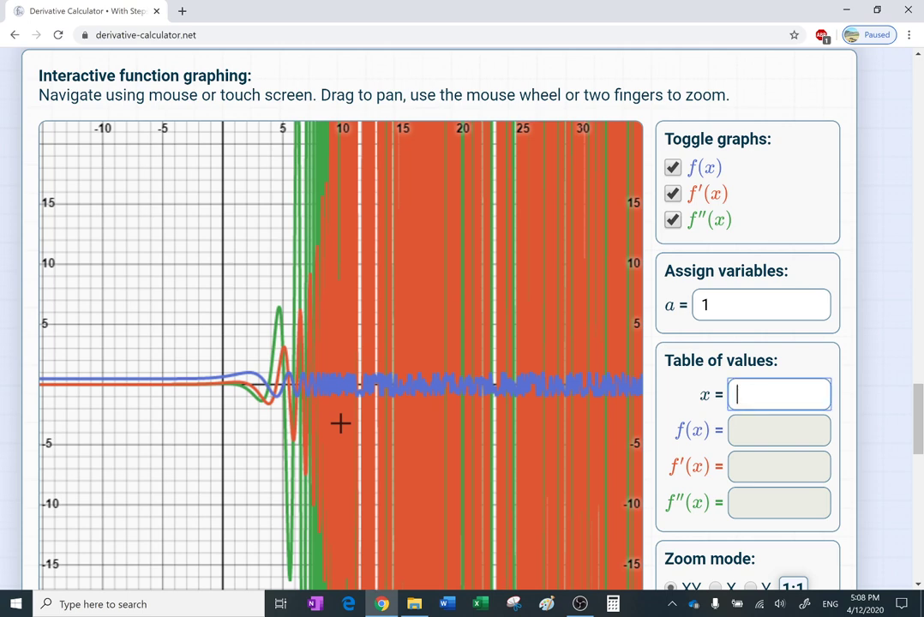
{"action": "type", "text": "9"}
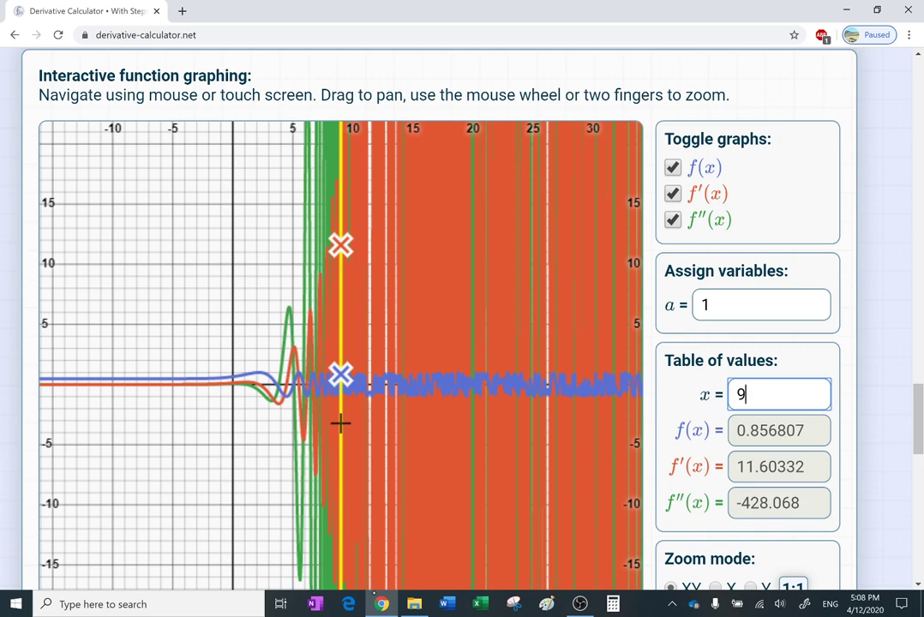
{"action": "left_click_drag", "start_coordinate": [341, 423], "coordinate": [338, 353]}
{"action": "scroll", "coordinate": [340, 424], "scroll_direction": "down", "scroll_amount": 6}
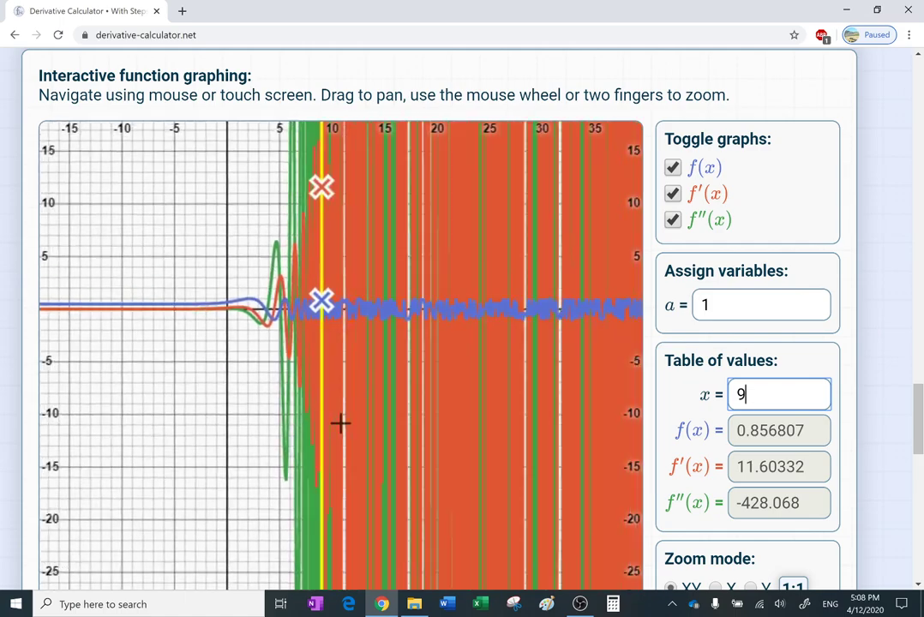
{"action": "scroll", "coordinate": [341, 423], "scroll_direction": "down", "scroll_amount": 2}
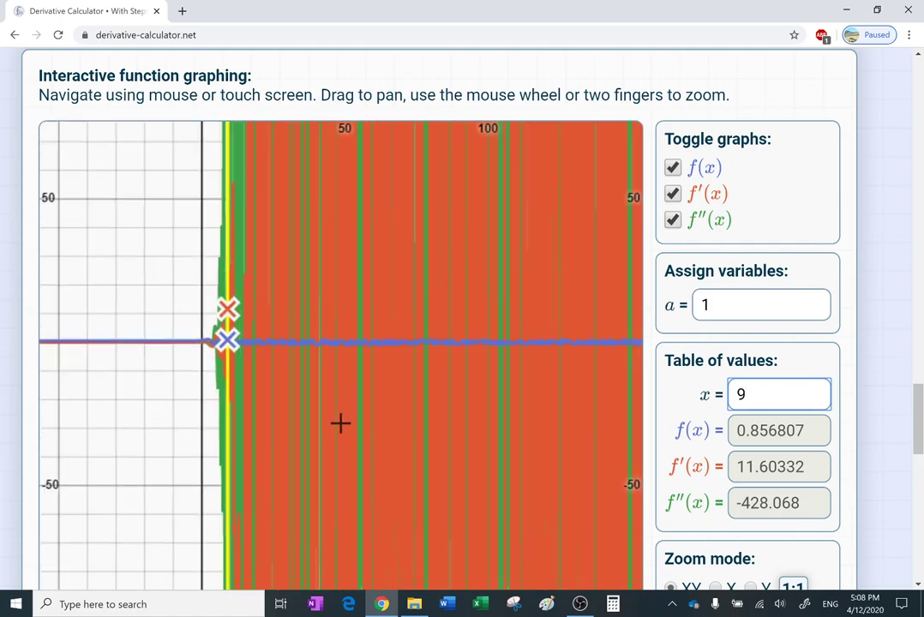
{"action": "scroll", "coordinate": [340, 423], "scroll_direction": "down", "scroll_amount": 2}
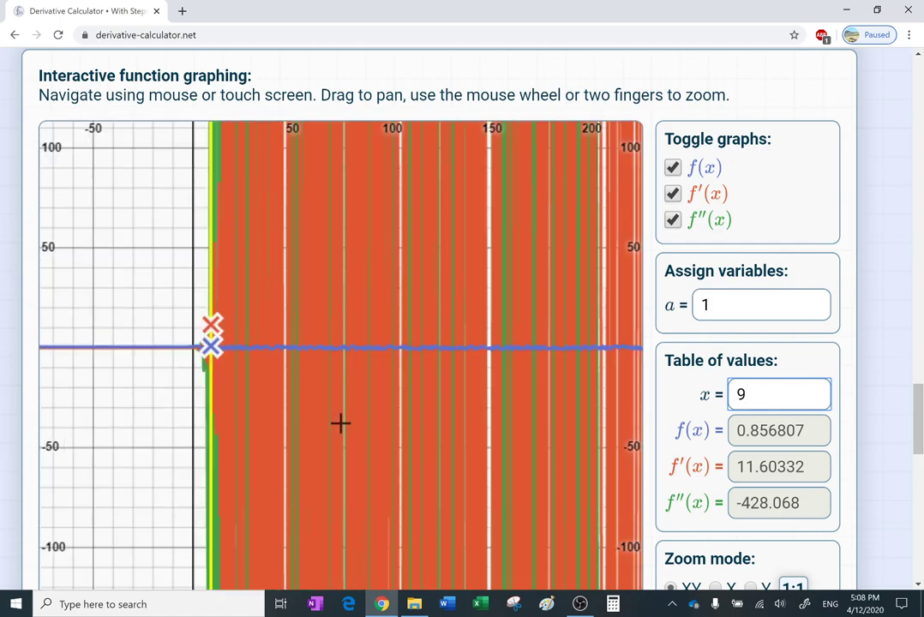
{"action": "scroll", "coordinate": [341, 423], "scroll_direction": "down", "scroll_amount": 1}
{"action": "scroll", "coordinate": [341, 423], "scroll_direction": "down", "scroll_amount": 1}
{"action": "scroll", "coordinate": [340, 423], "scroll_direction": "up", "scroll_amount": 3}
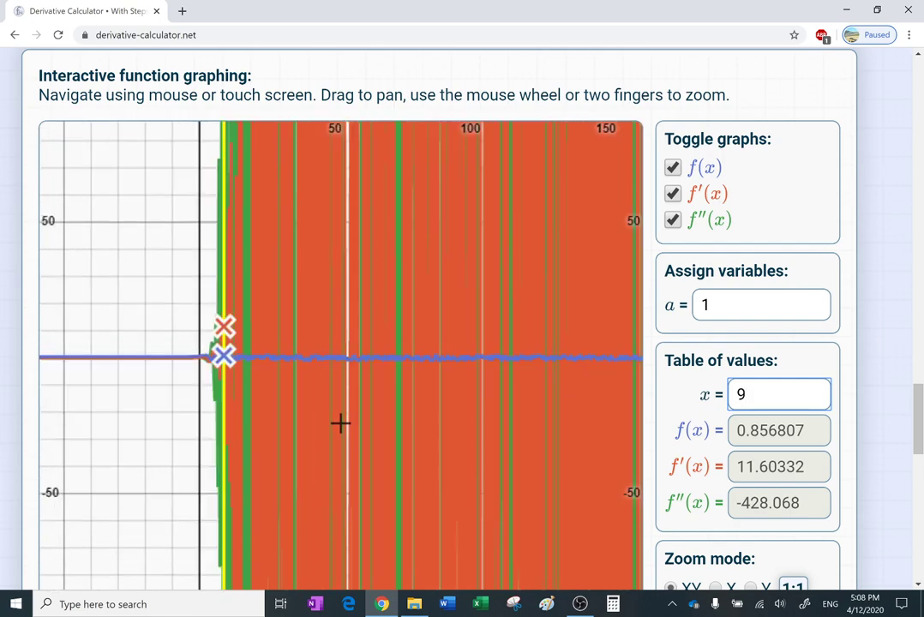
{"action": "scroll", "coordinate": [341, 423], "scroll_direction": "up", "scroll_amount": 4}
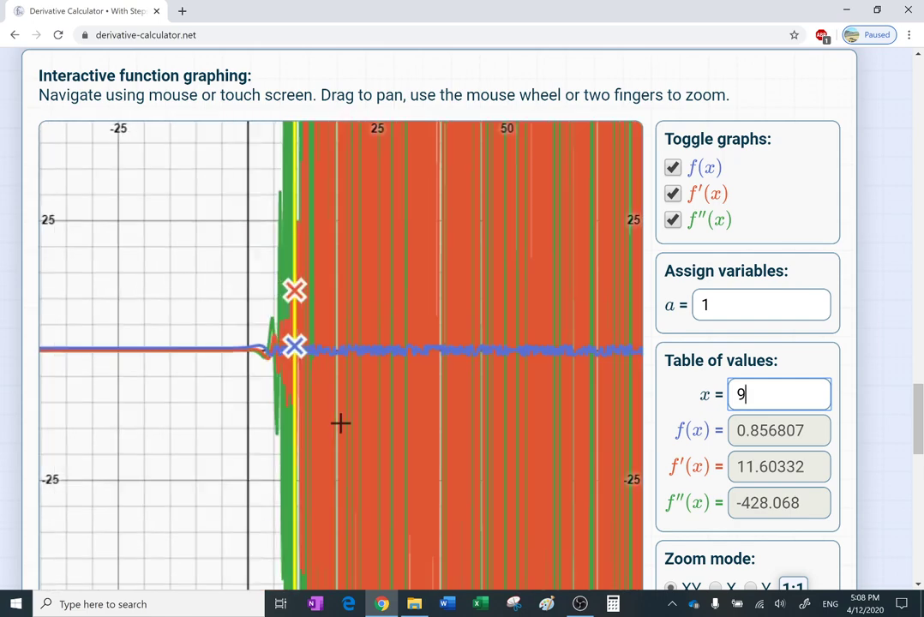
{"action": "scroll", "coordinate": [341, 422], "scroll_direction": "up", "scroll_amount": 1}
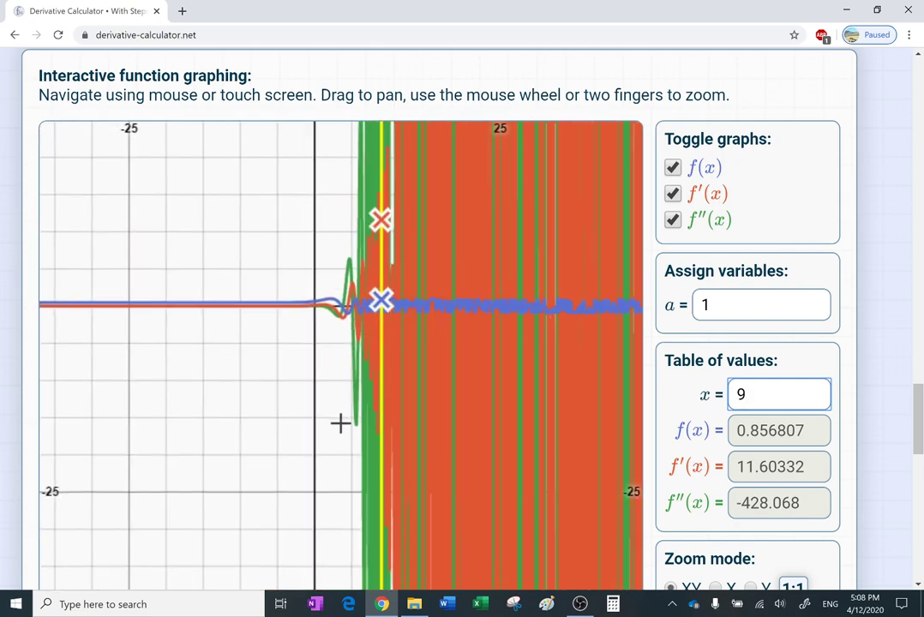
- Evaluate f, f' and f'' at x = 20 in the table of values, and clear the x entry after reading the results
{"action": "key", "text": "BackSpace"}
{"action": "type", "text": "20"}
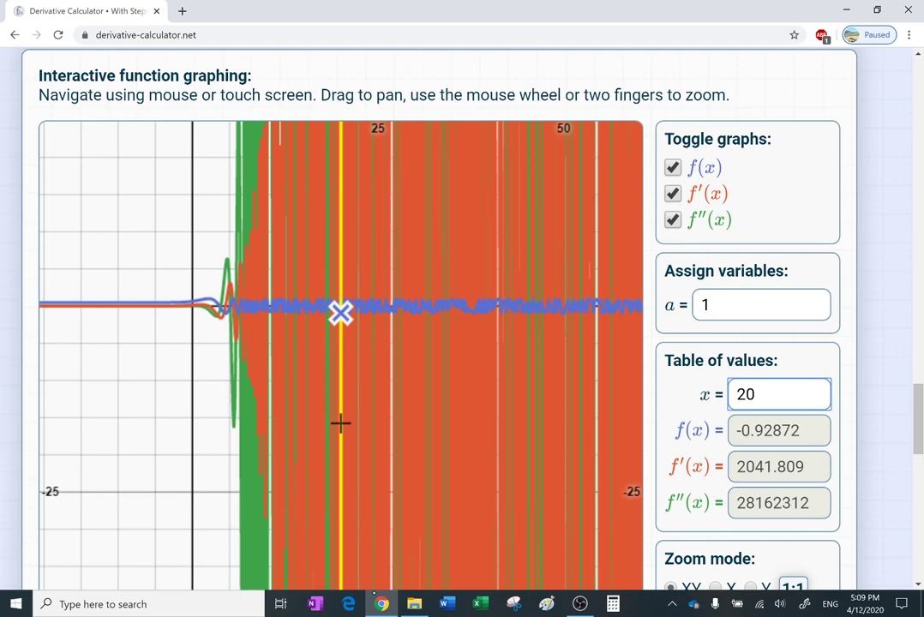
{"action": "scroll", "coordinate": [463, 326], "scroll_direction": "down", "scroll_amount": 3}
{"action": "scroll", "coordinate": [463, 325], "scroll_direction": "up", "scroll_amount": 1}
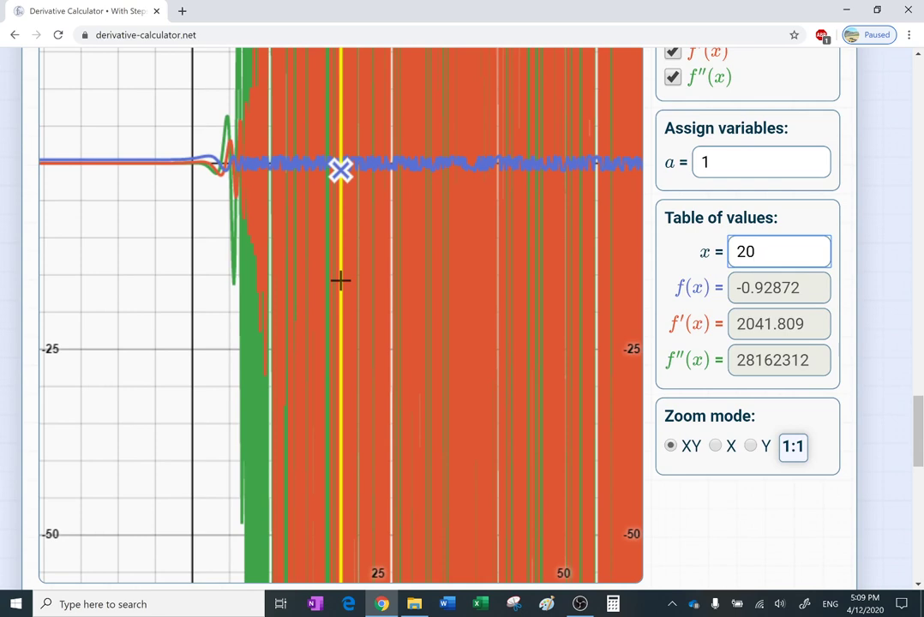
{"action": "key", "text": "BackSpace"}
{"action": "key", "text": "BackSpace"}
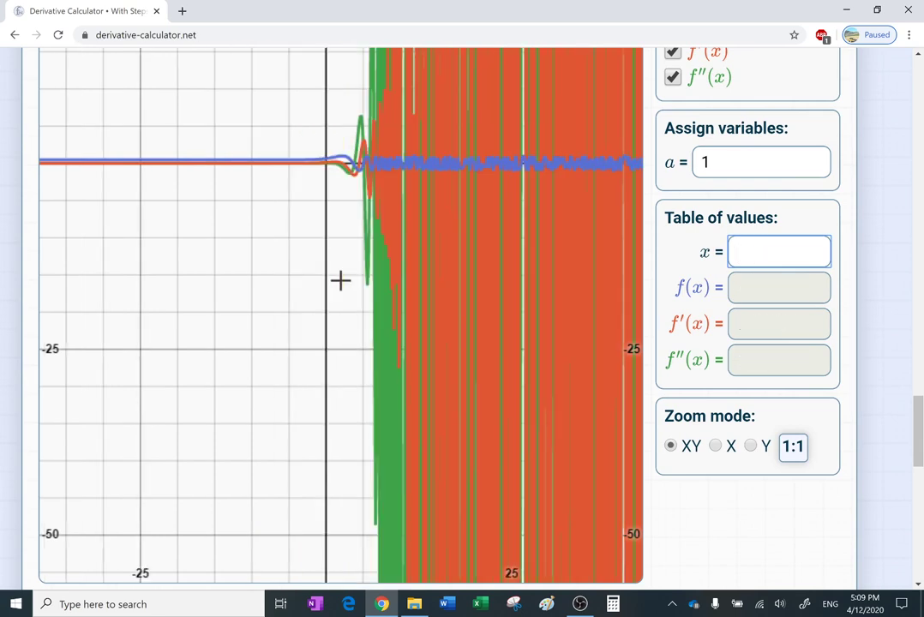
- Set the graph's zoom mode to X and stretch the curves horizontally to show roughly x = 5 to 10
{"action": "left_click", "coordinate": [716, 446]}
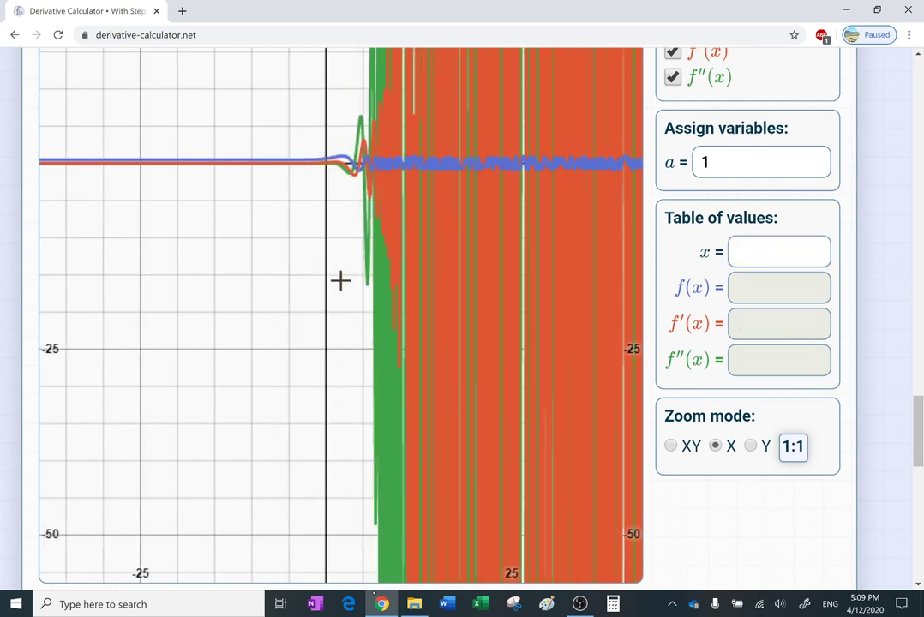
{"action": "scroll", "coordinate": [341, 280], "scroll_direction": "up", "scroll_amount": 5}
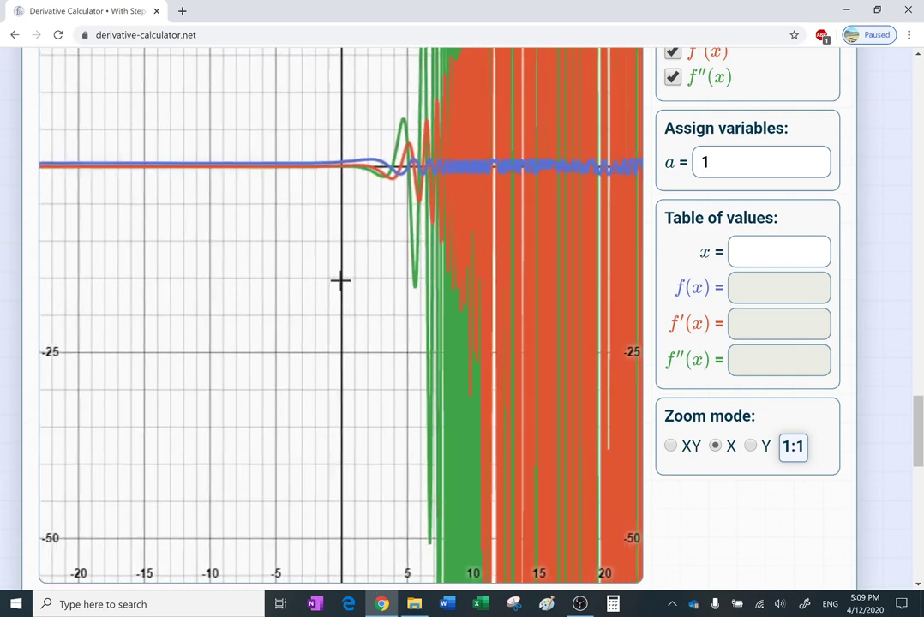
{"action": "scroll", "coordinate": [341, 279], "scroll_direction": "up", "scroll_amount": 5}
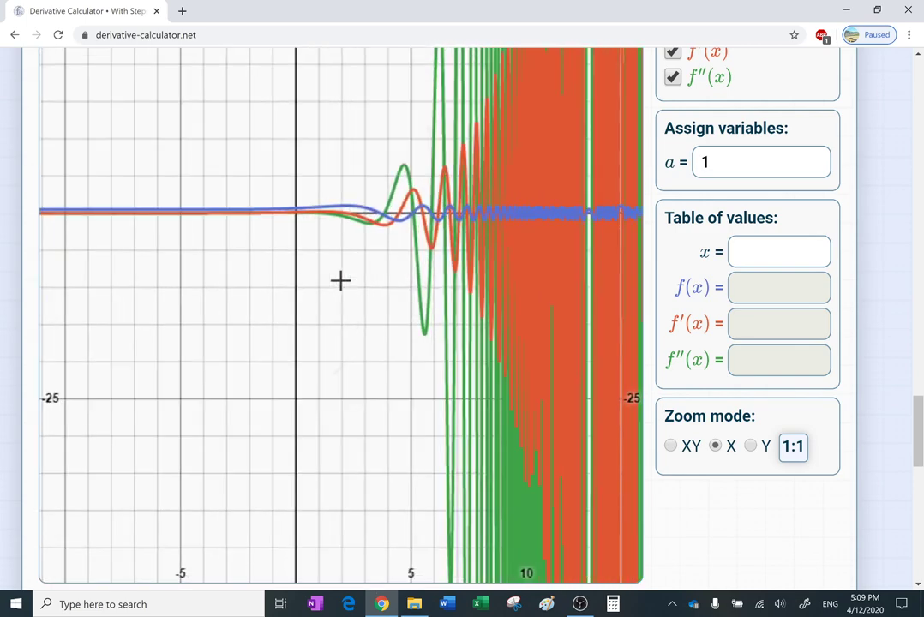
{"action": "scroll", "coordinate": [341, 279], "scroll_direction": "up", "scroll_amount": 1}
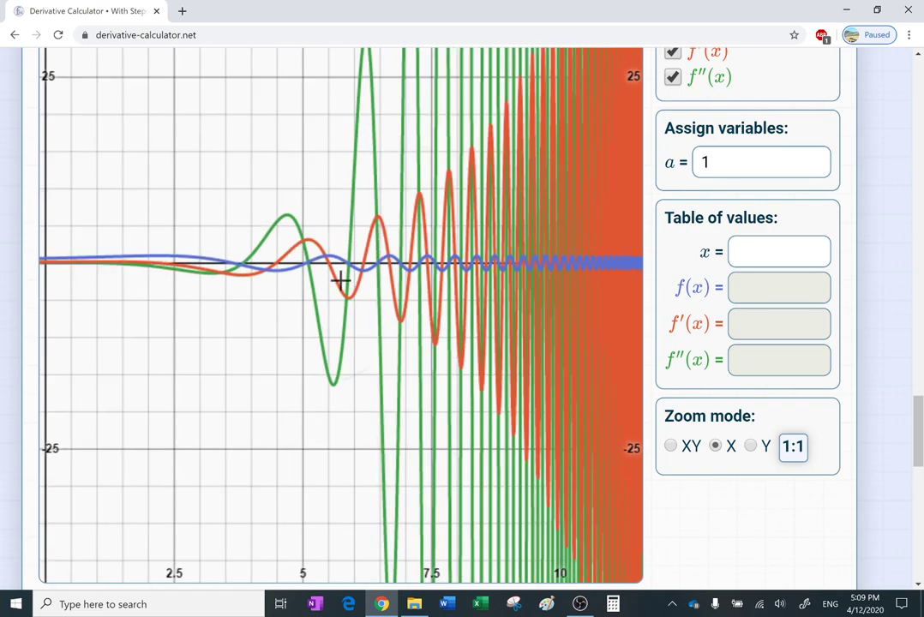
{"action": "scroll", "coordinate": [340, 280], "scroll_direction": "up", "scroll_amount": 4}
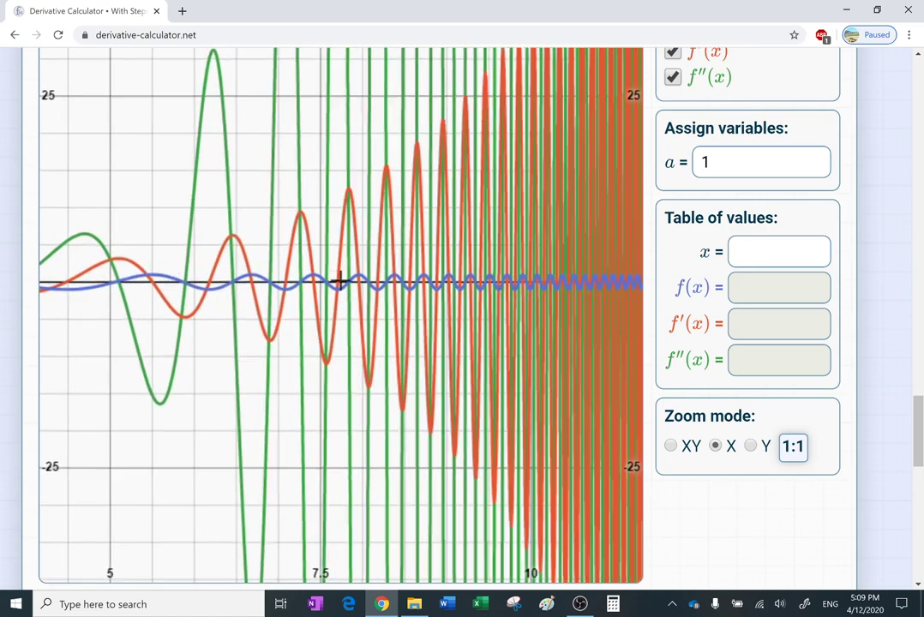
{"action": "left_click_drag", "start_coordinate": [341, 279], "coordinate": [324, 283]}
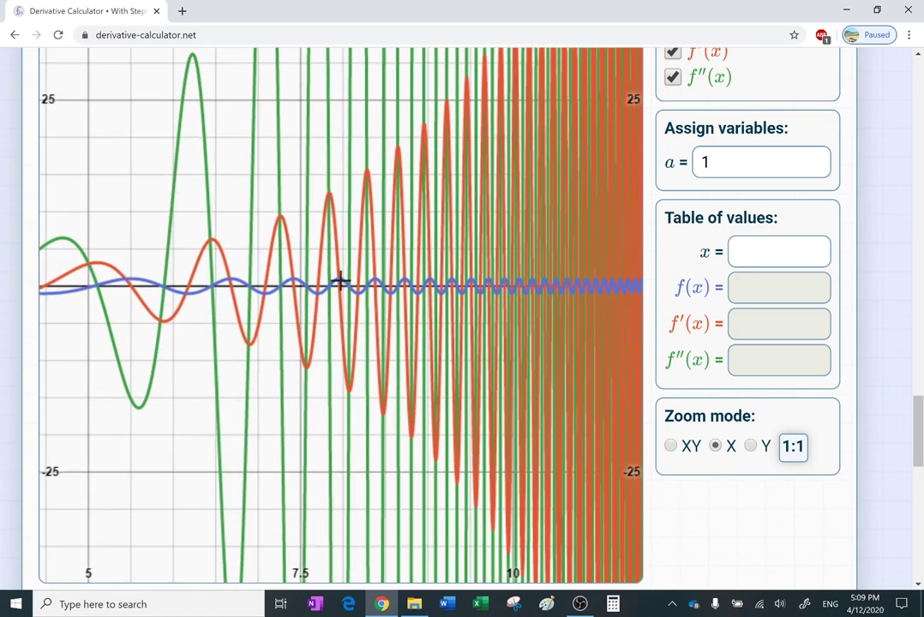
{"action": "scroll", "coordinate": [341, 279], "scroll_direction": "up", "scroll_amount": 3}
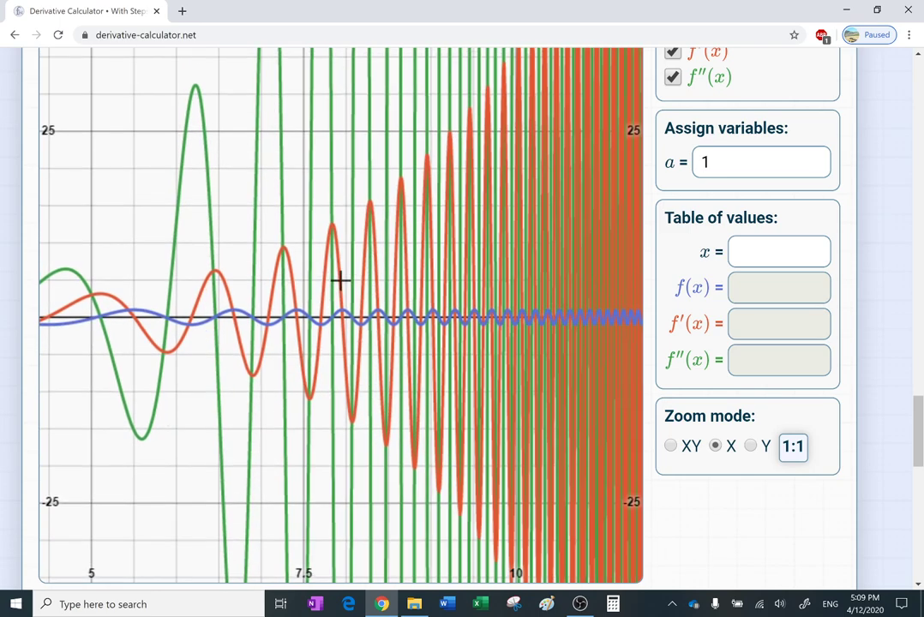
{"action": "scroll", "coordinate": [340, 280], "scroll_direction": "up", "scroll_amount": 3}
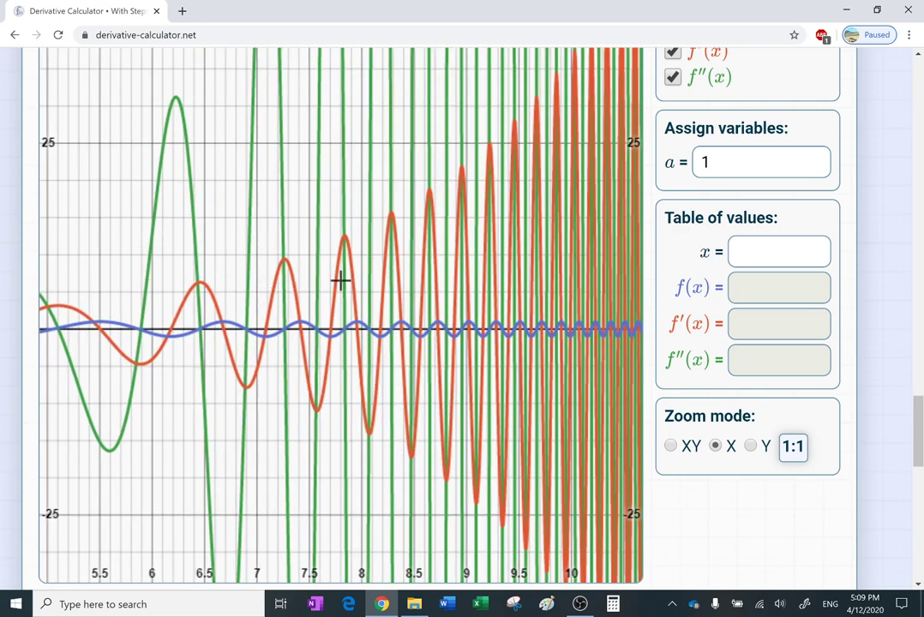
- Pan the graph to roughly x = 2 to 9, rescale the curves vertically in zoom mode Y, and switch back to XY mode
{"action": "scroll", "coordinate": [341, 280], "scroll_direction": "down", "scroll_amount": 3}
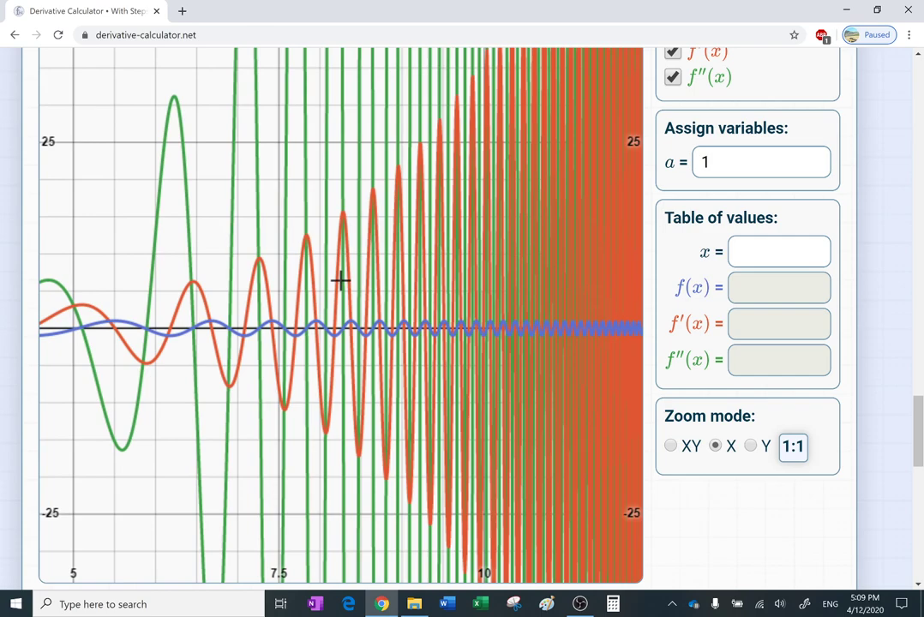
{"action": "left_click_drag", "start_coordinate": [340, 280], "coordinate": [553, 297]}
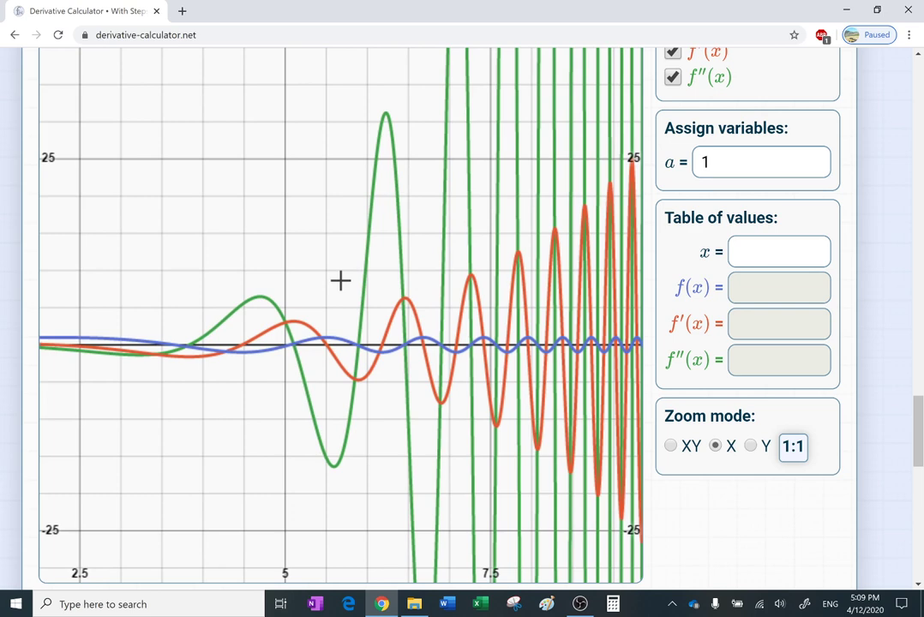
{"action": "left_click", "coordinate": [752, 446]}
{"action": "scroll", "coordinate": [341, 279], "scroll_direction": "up", "scroll_amount": 1}
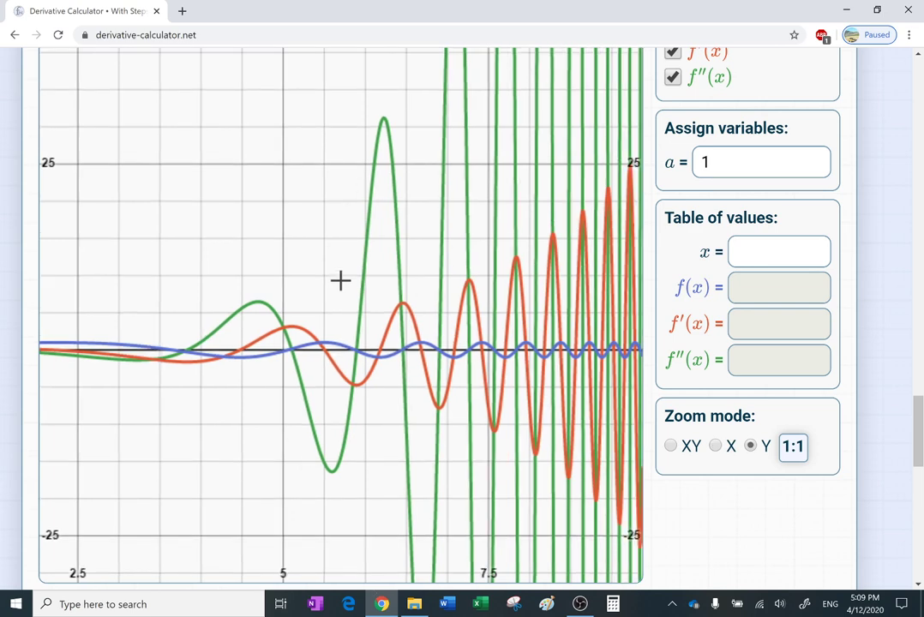
{"action": "scroll", "coordinate": [341, 280], "scroll_direction": "up", "scroll_amount": 4}
{"action": "scroll", "coordinate": [341, 279], "scroll_direction": "down", "scroll_amount": 4}
{"action": "middle_click", "coordinate": [340, 280]}
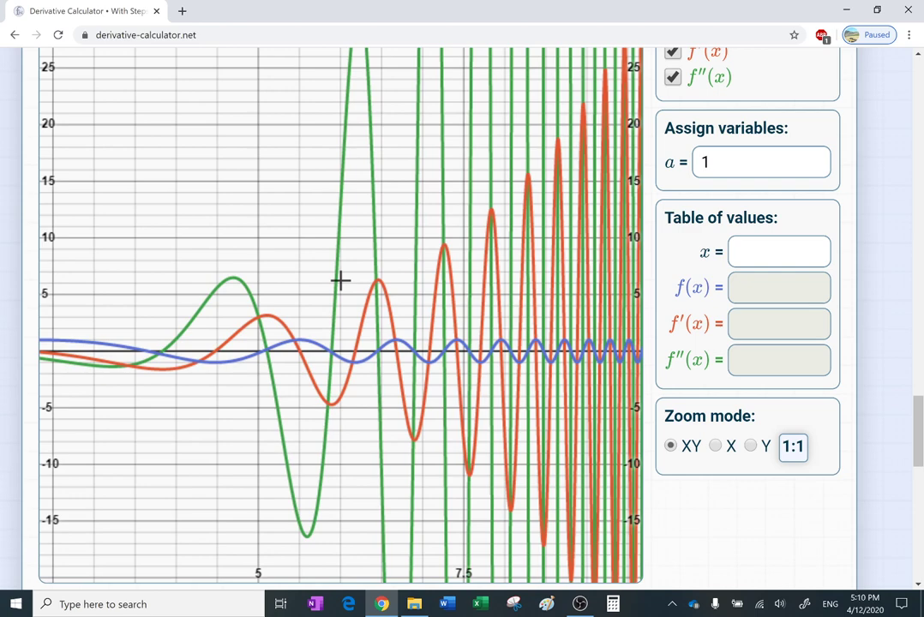
- Reduce the page zoom by three levels so the whole interactive graph and its settings fit in view
{"action": "scroll", "coordinate": [446, 317], "scroll_direction": "down", "scroll_amount": 3}
{"action": "scroll", "coordinate": [446, 317], "scroll_direction": "up", "scroll_amount": 2}
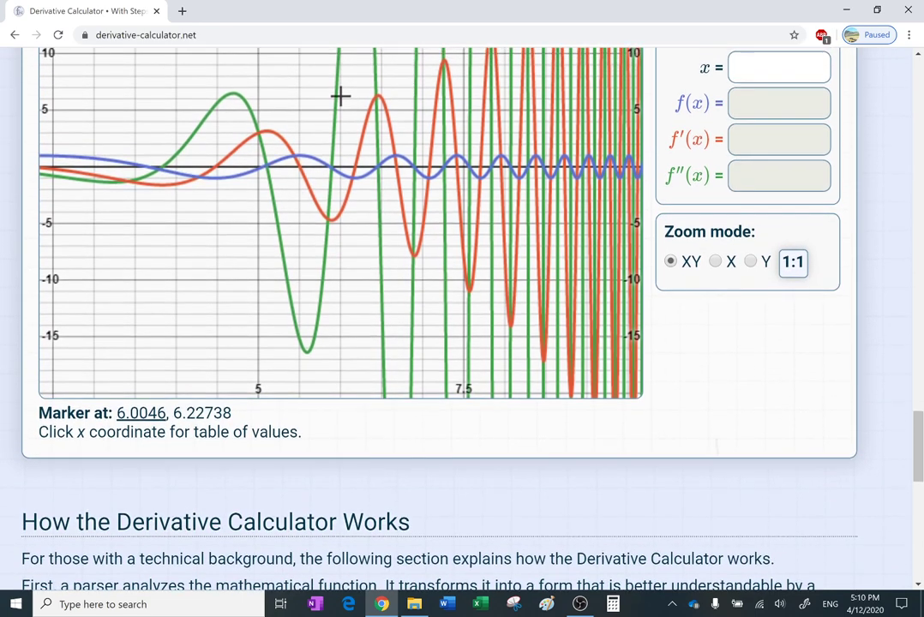
{"action": "scroll", "coordinate": [341, 220], "scroll_direction": "down", "scroll_amount": 1}
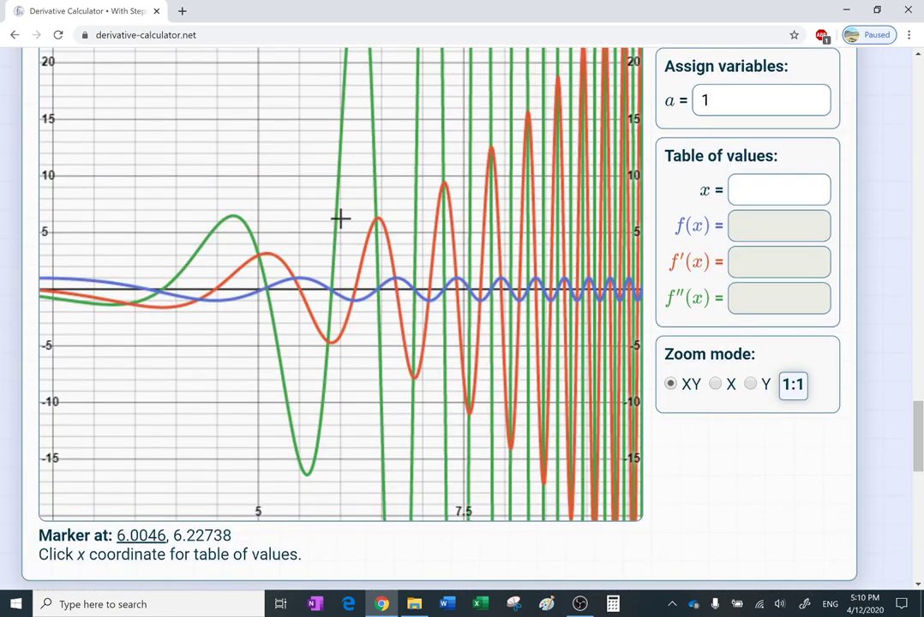
{"action": "key", "text": "ctrl+minus"}
{"action": "key", "text": "ctrl+minus"}
{"action": "key", "text": "ctrl+minus"}
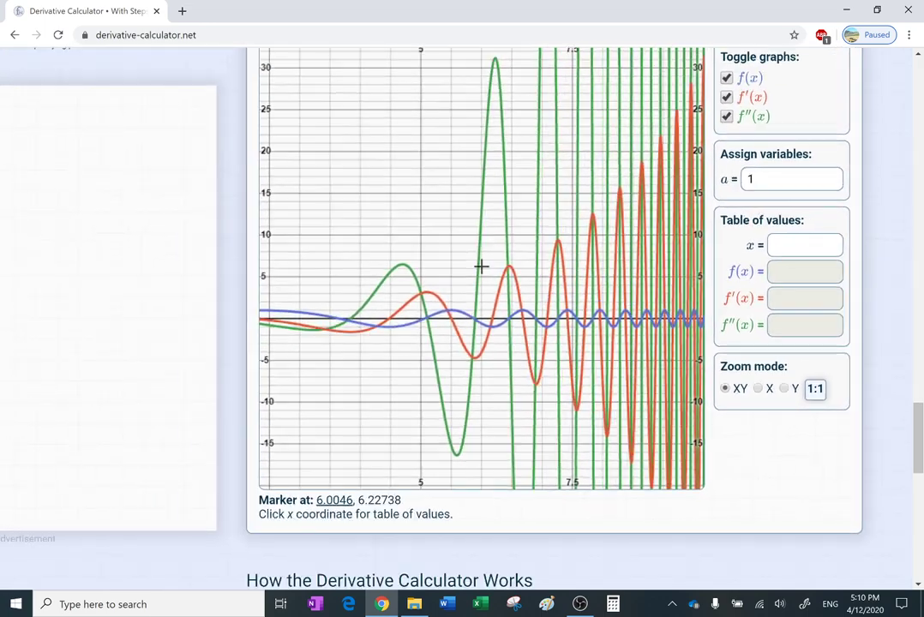
{"action": "scroll", "coordinate": [557, 301], "scroll_direction": "up", "scroll_amount": 2}
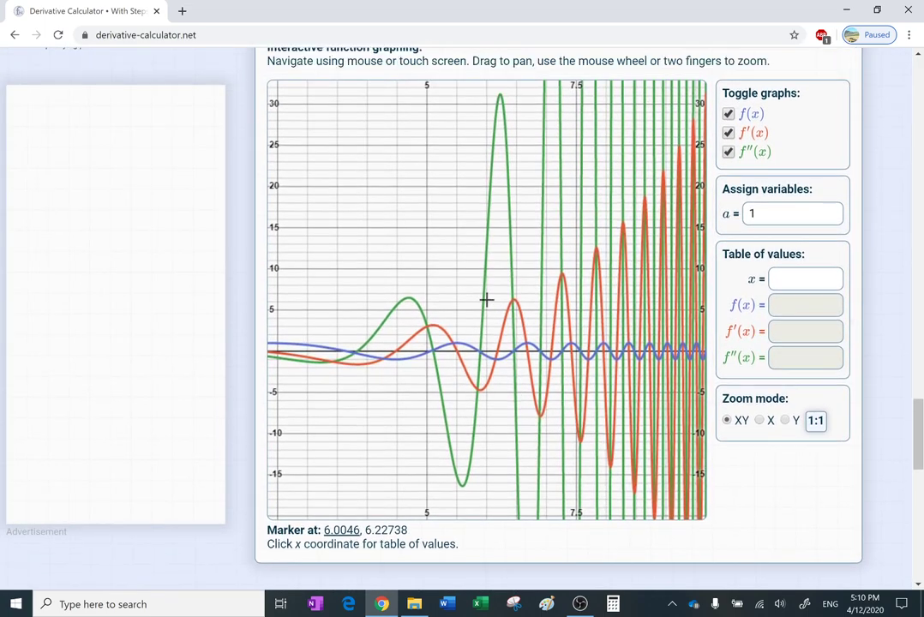
- Calculate the next higher derivative, extending the calculation from the second to the third derivative
{"action": "scroll", "coordinate": [557, 300], "scroll_direction": "up", "scroll_amount": 3}
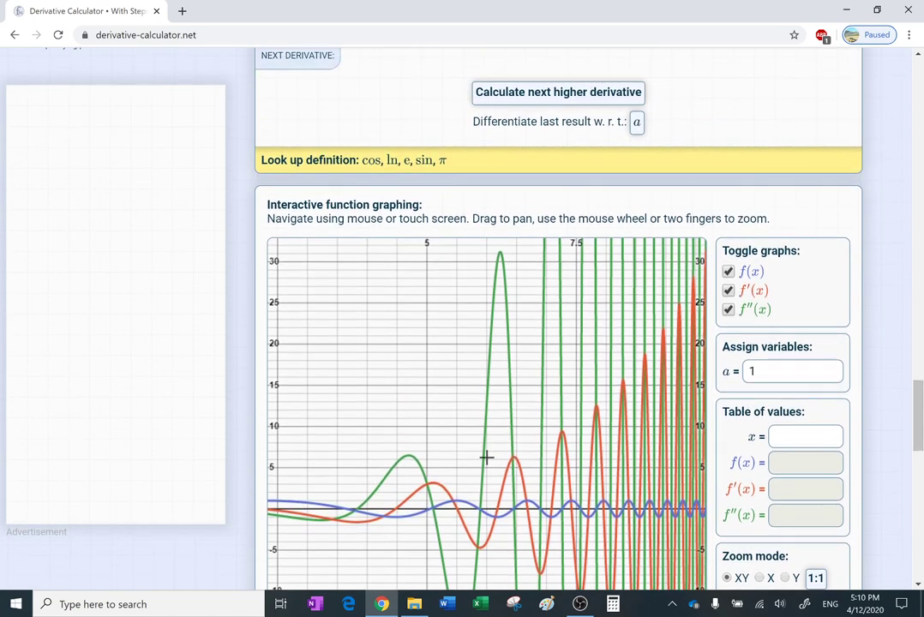
{"action": "scroll", "coordinate": [557, 301], "scroll_direction": "down", "scroll_amount": 3}
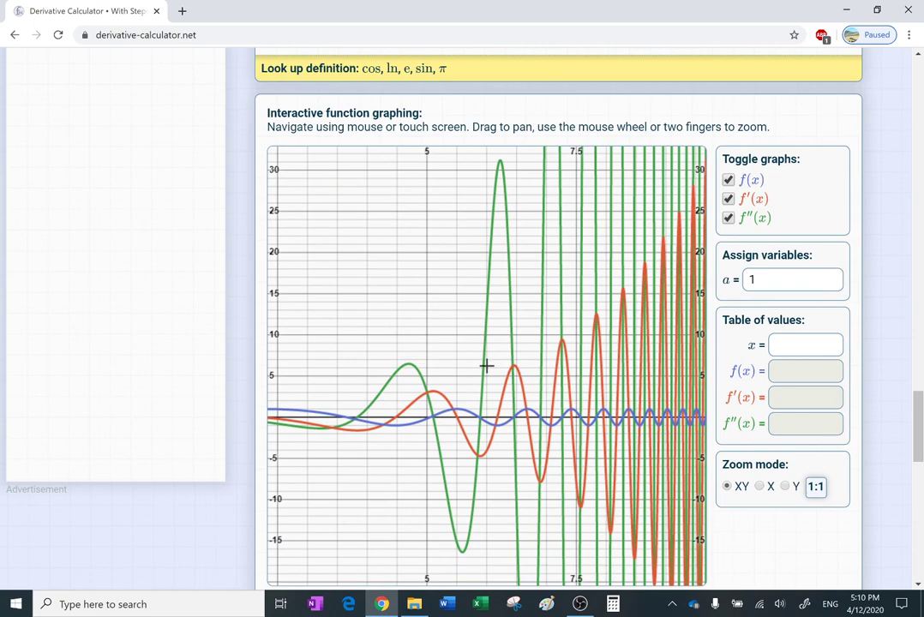
{"action": "scroll", "coordinate": [486, 366], "scroll_direction": "up", "scroll_amount": 3}
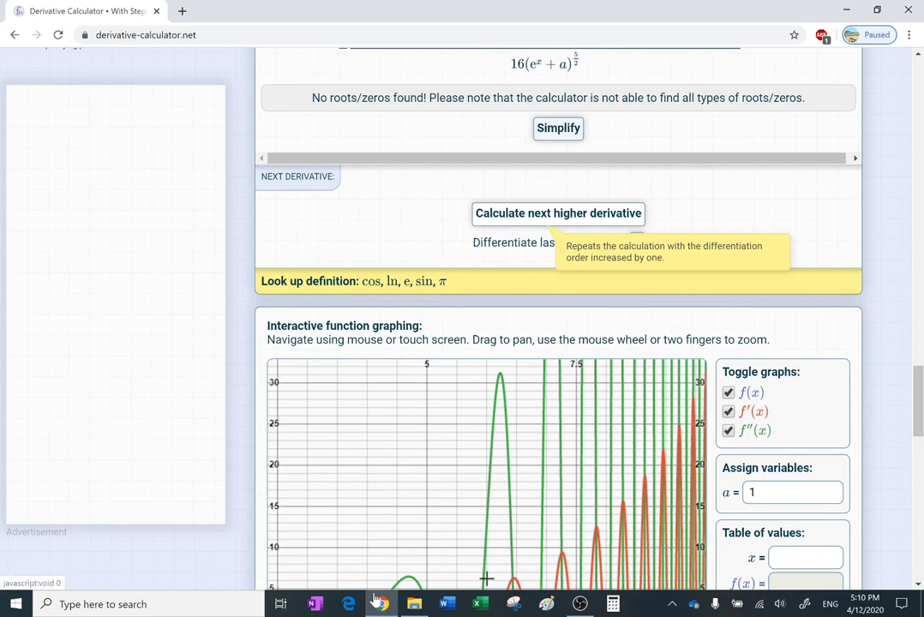
{"action": "key", "text": "Return"}
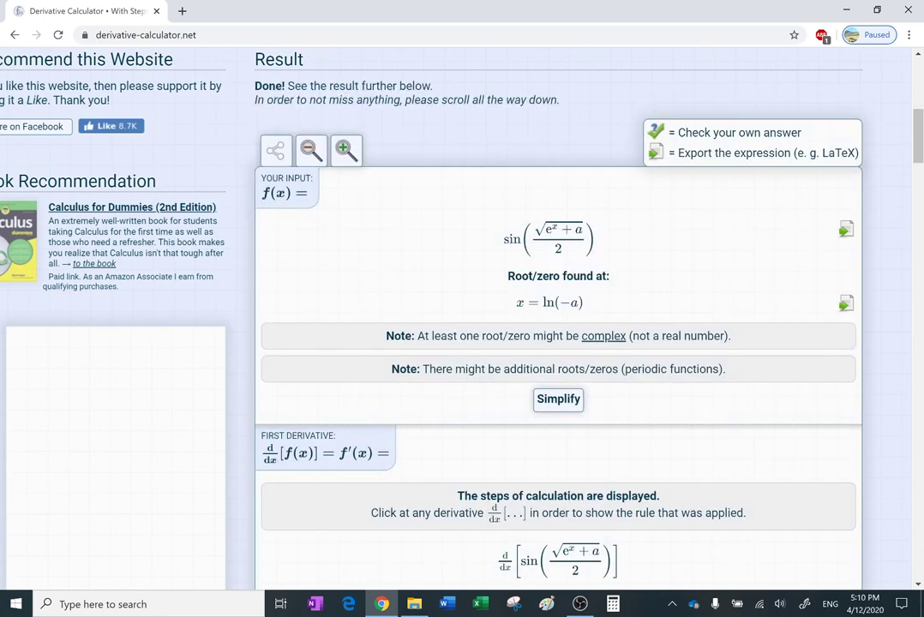
- Review the recalculated results from the first-derivative steps through the third derivative's alternative and simplified forms
{"action": "scroll", "coordinate": [558, 317], "scroll_direction": "down", "scroll_amount": 4}
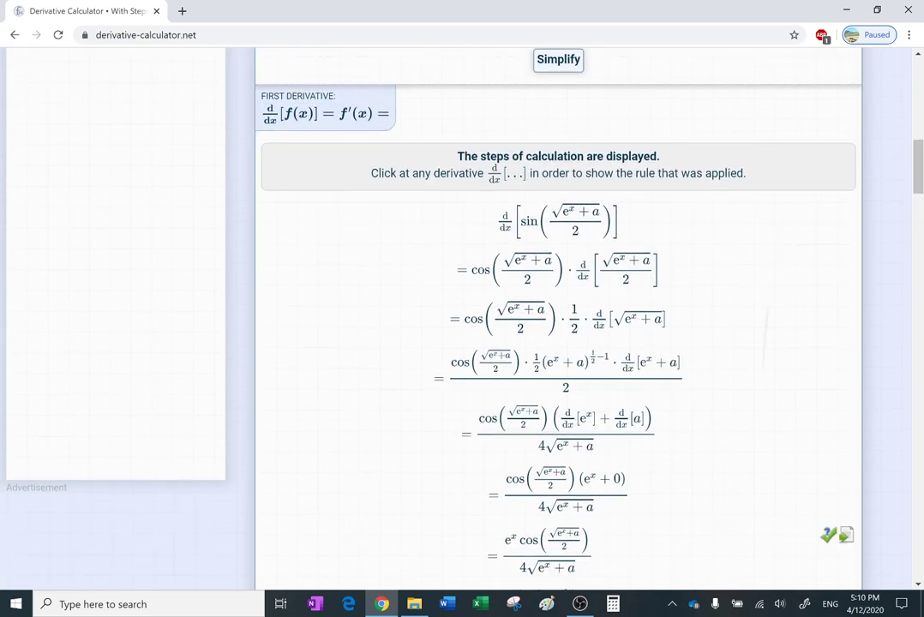
{"action": "scroll", "coordinate": [557, 317], "scroll_direction": "down", "scroll_amount": 7}
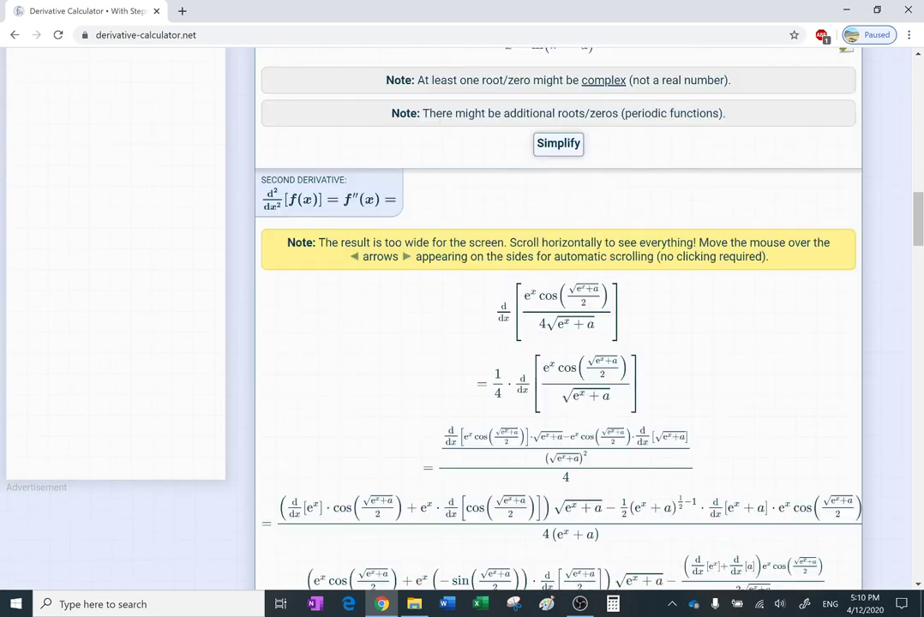
{"action": "scroll", "coordinate": [558, 317], "scroll_direction": "down", "scroll_amount": 5}
{"action": "scroll", "coordinate": [558, 317], "scroll_direction": "down", "scroll_amount": 5}
{"action": "scroll", "coordinate": [557, 318], "scroll_direction": "down", "scroll_amount": 10}
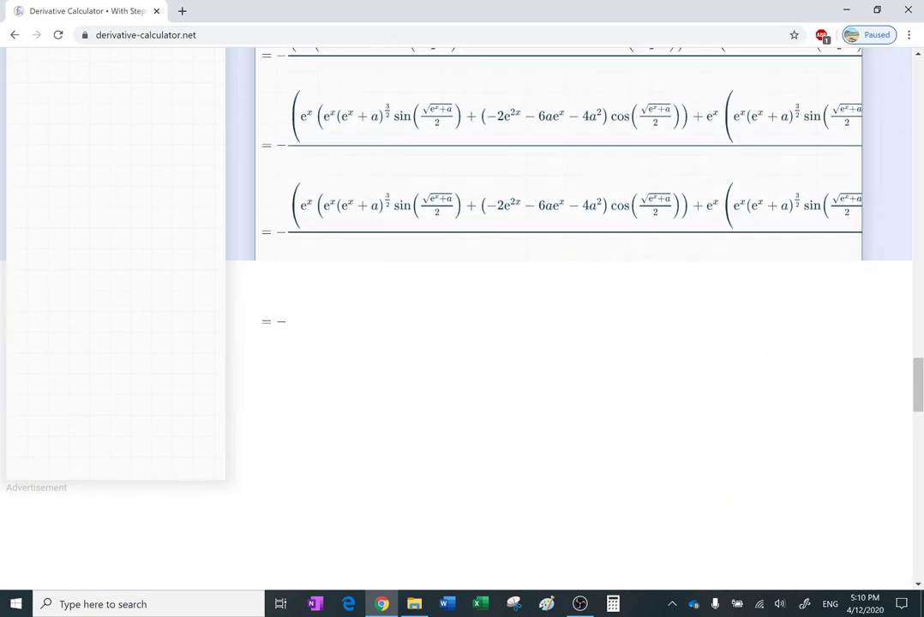
{"action": "scroll", "coordinate": [558, 318], "scroll_direction": "down", "scroll_amount": 3}
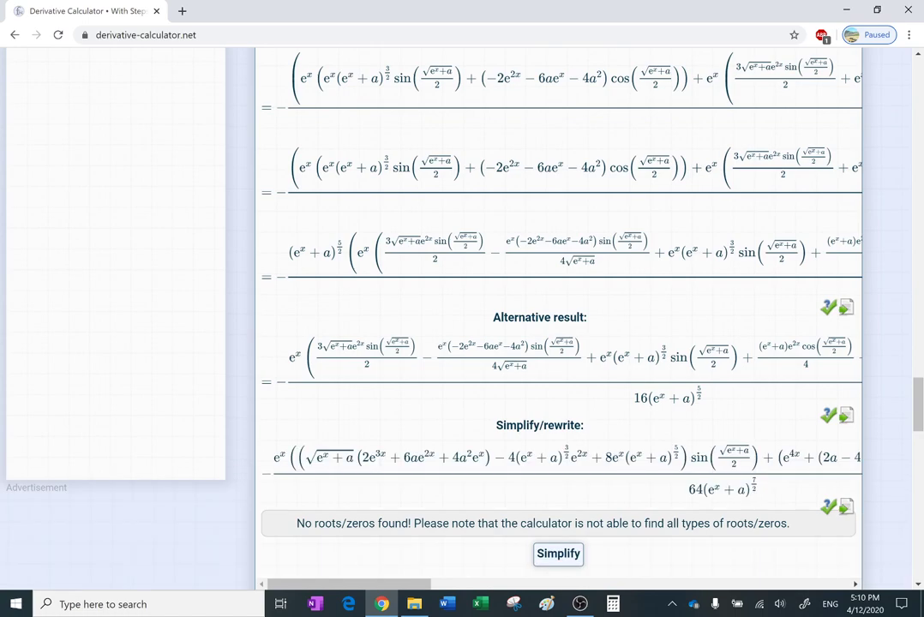
{"action": "scroll", "coordinate": [557, 317], "scroll_direction": "down", "scroll_amount": 3}
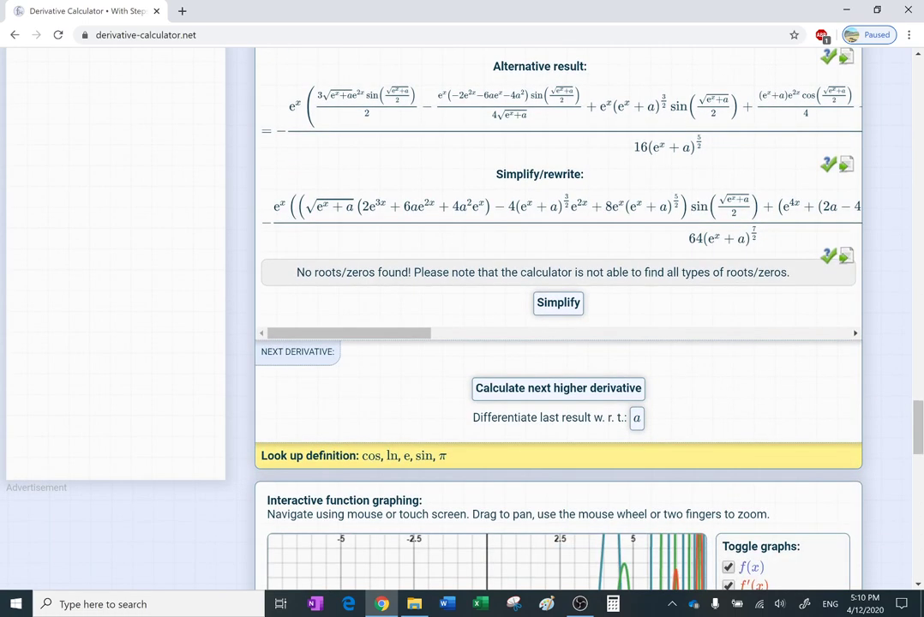
{"action": "scroll", "coordinate": [558, 318], "scroll_direction": "down", "scroll_amount": 2}
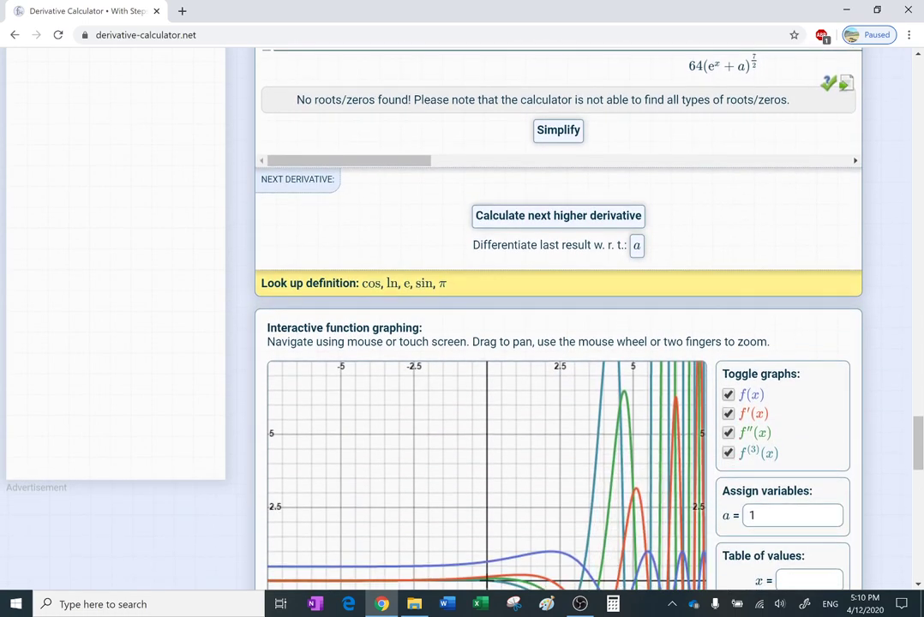
- Examine f(x), f'(x), f''(x) and the third derivative together on the interactive graph over a wider range
{"action": "scroll", "coordinate": [557, 318], "scroll_direction": "down", "scroll_amount": 2}
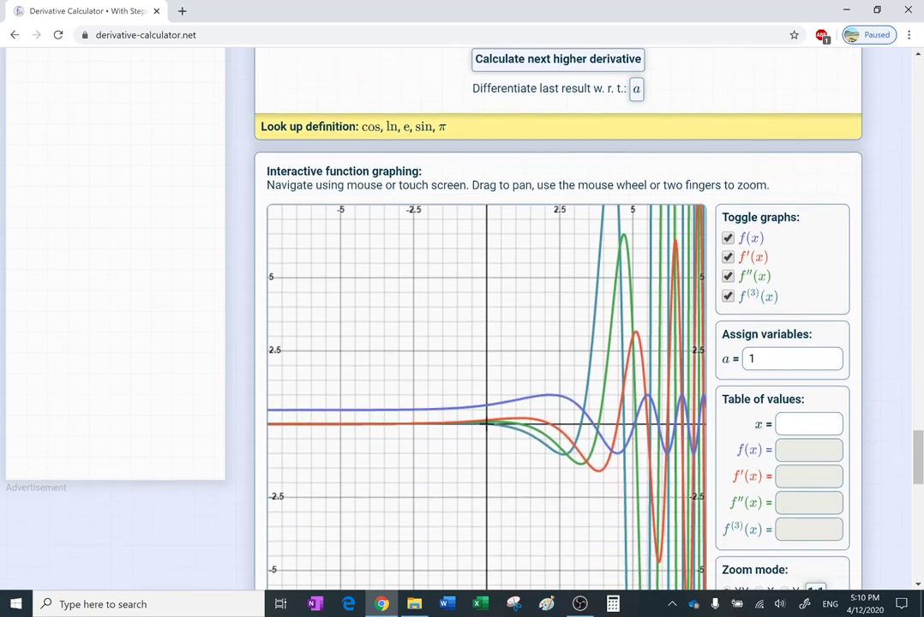
{"action": "scroll", "coordinate": [557, 317], "scroll_direction": "down", "scroll_amount": 1}
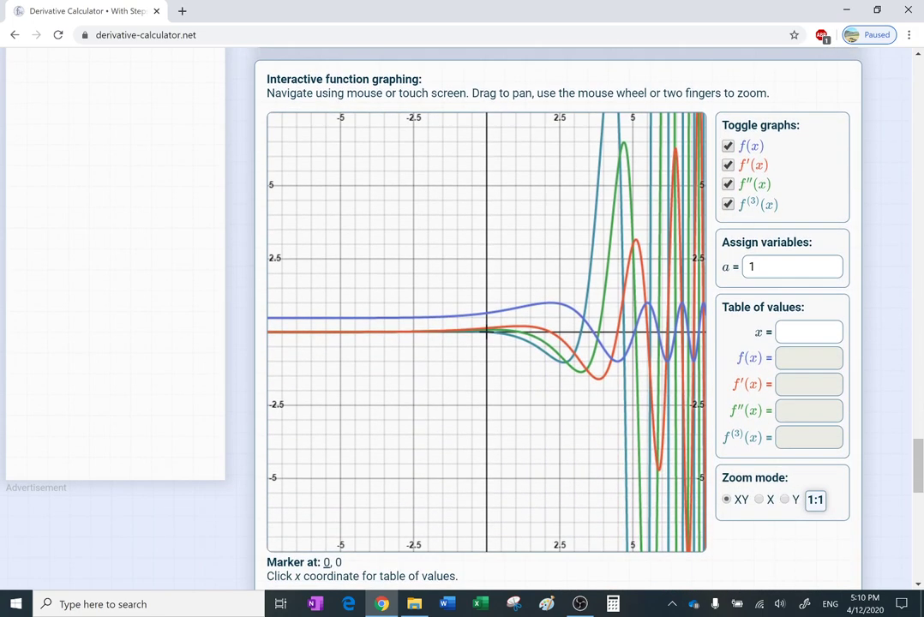
{"action": "scroll", "coordinate": [443, 344], "scroll_direction": "down", "scroll_amount": 3}
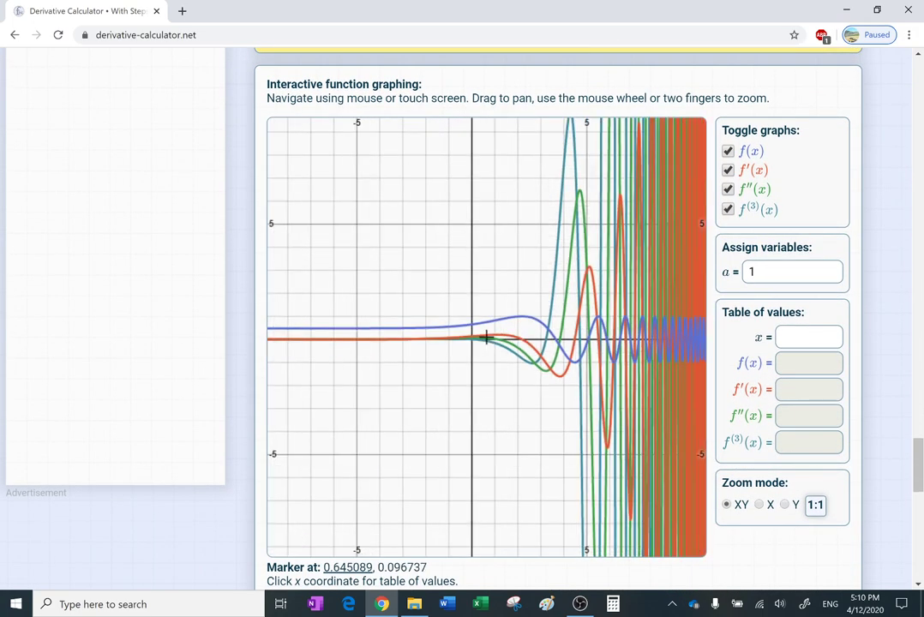
{"action": "scroll", "coordinate": [442, 344], "scroll_direction": "down", "scroll_amount": 1}
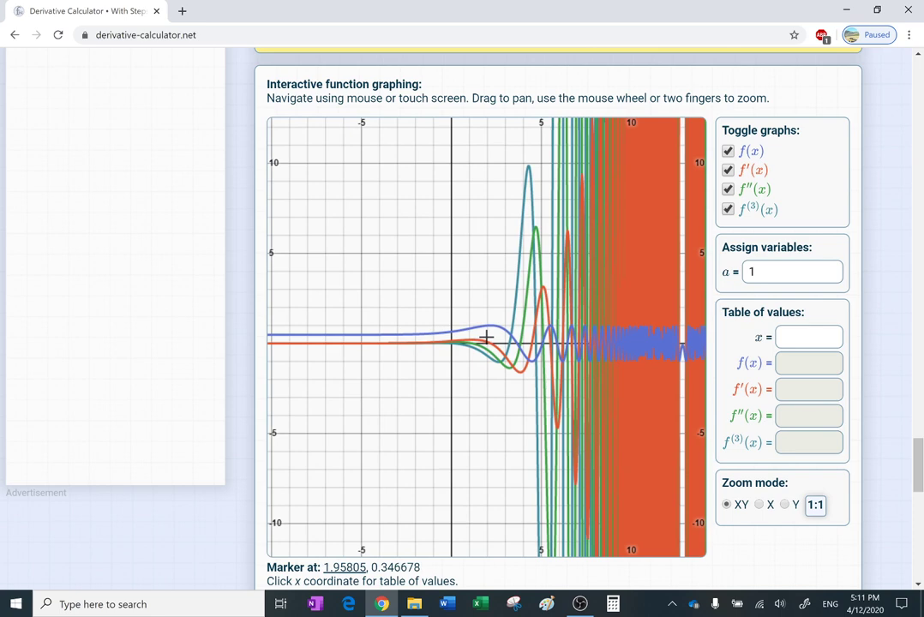
- Recheck the third derivative's simplified form and the next-derivative options, and return to the interactive graph
{"action": "scroll", "coordinate": [515, 317], "scroll_direction": "up", "scroll_amount": 5}
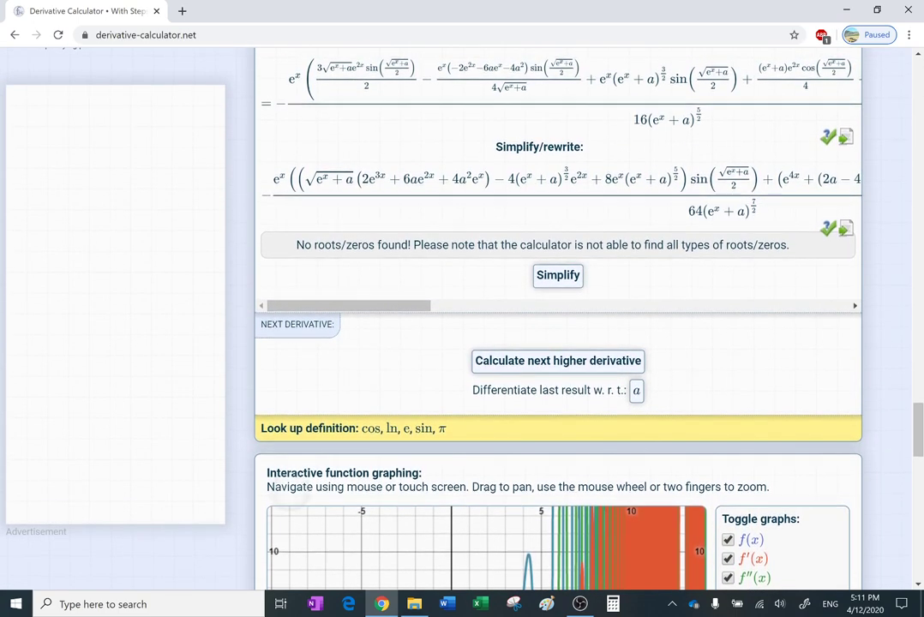
{"action": "scroll", "coordinate": [292, 493], "scroll_direction": "up", "scroll_amount": 1}
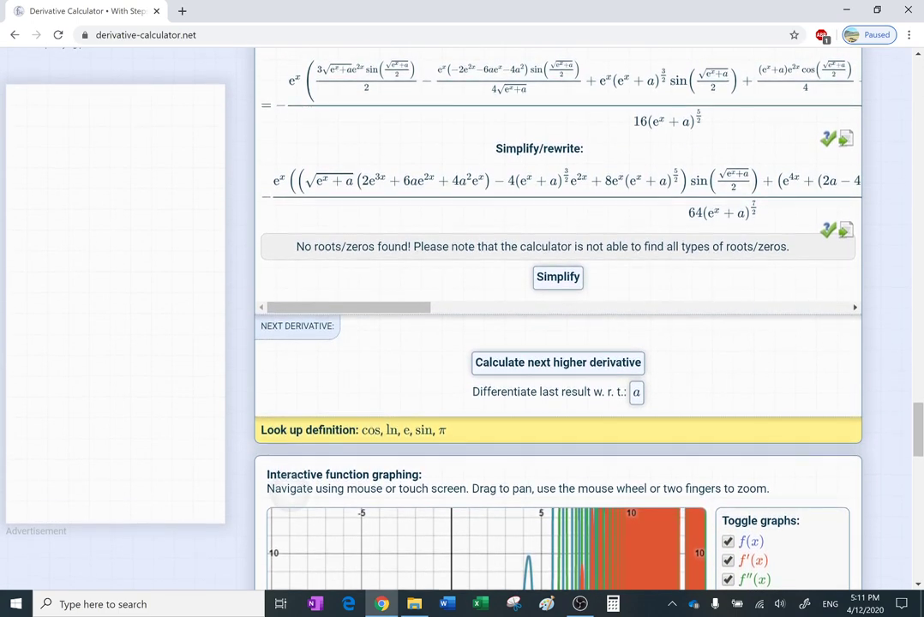
{"action": "scroll", "coordinate": [557, 326], "scroll_direction": "down", "scroll_amount": 1}
{"action": "scroll", "coordinate": [486, 344], "scroll_direction": "down", "scroll_amount": 4}
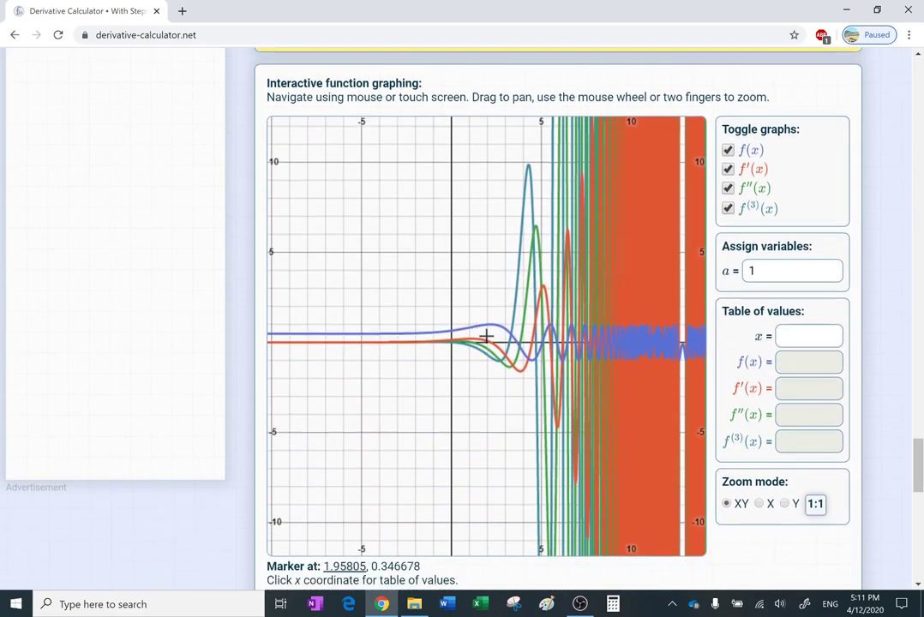